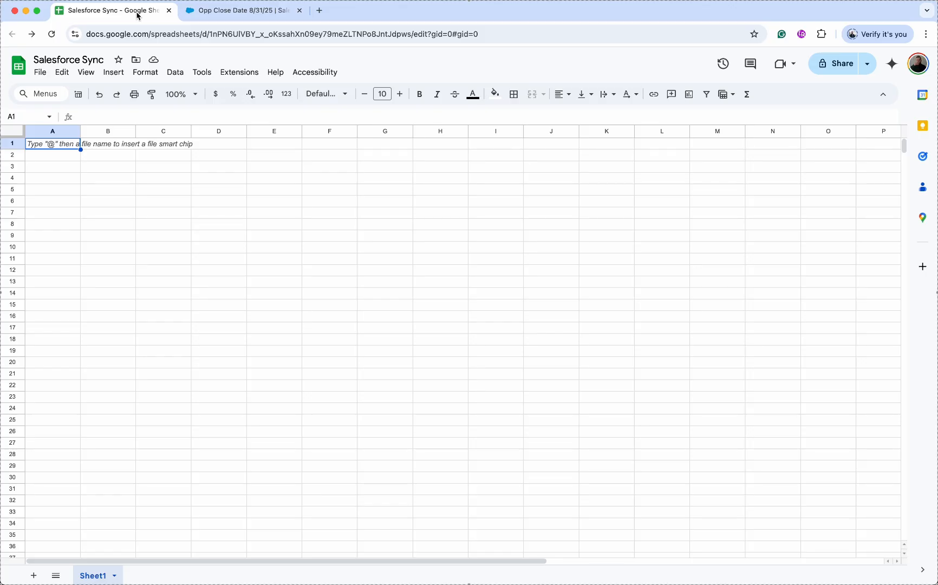
- Search the Marketplace for 'sales' and install the Salesforce Connector add-on
{"action": "left_click", "coordinate": [250, 75]}
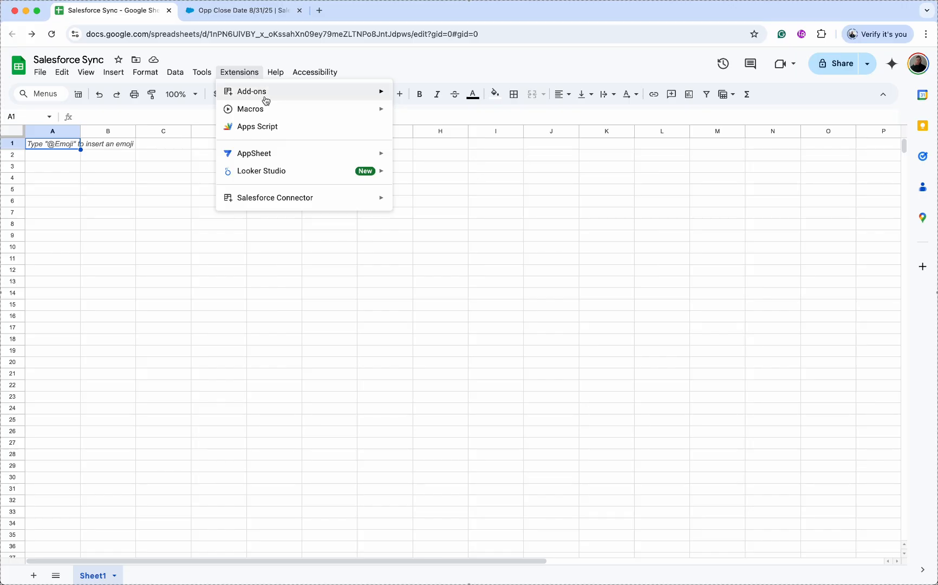
{"action": "mouse_move", "coordinate": [264, 93]}
{"action": "left_click", "coordinate": [440, 98]}
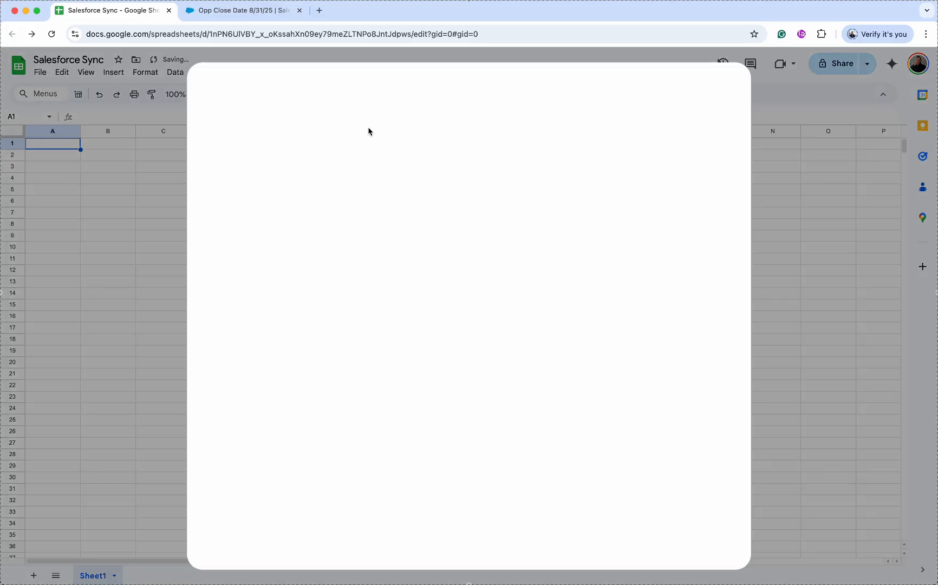
{"action": "left_click", "coordinate": [491, 89]}
{"action": "type", "text": "sales"}
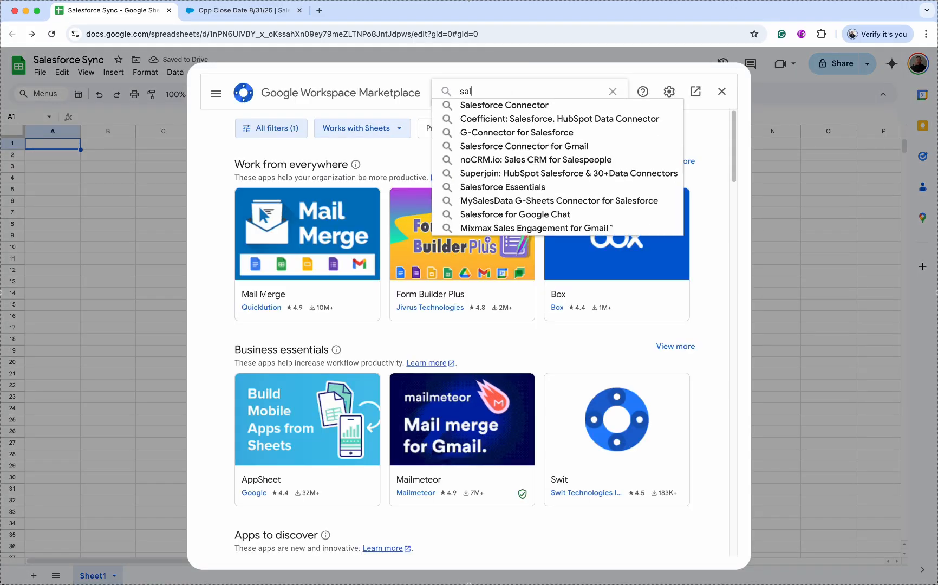
{"action": "left_click", "coordinate": [502, 102]}
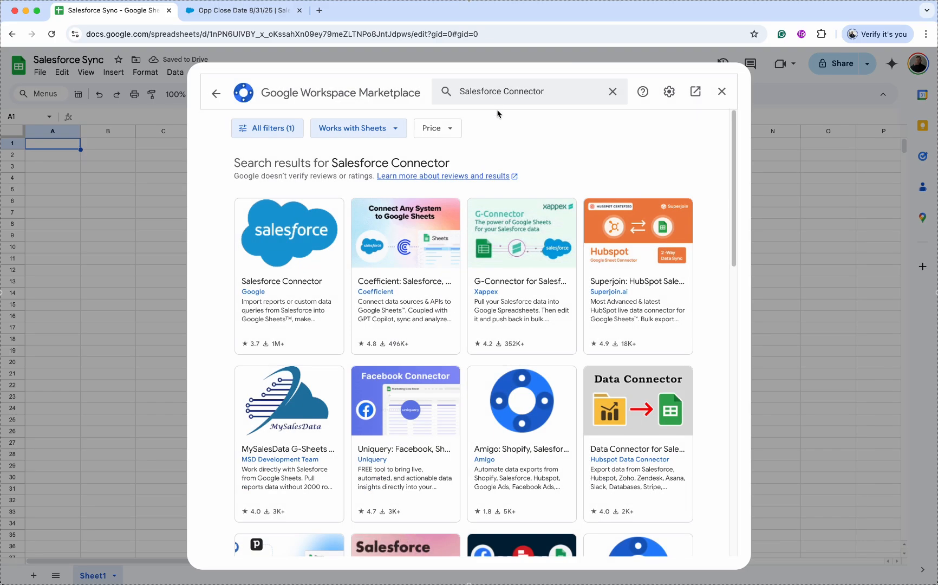
{"action": "left_click", "coordinate": [288, 278]}
{"action": "left_click", "coordinate": [616, 173]}
{"action": "left_click", "coordinate": [246, 76]}
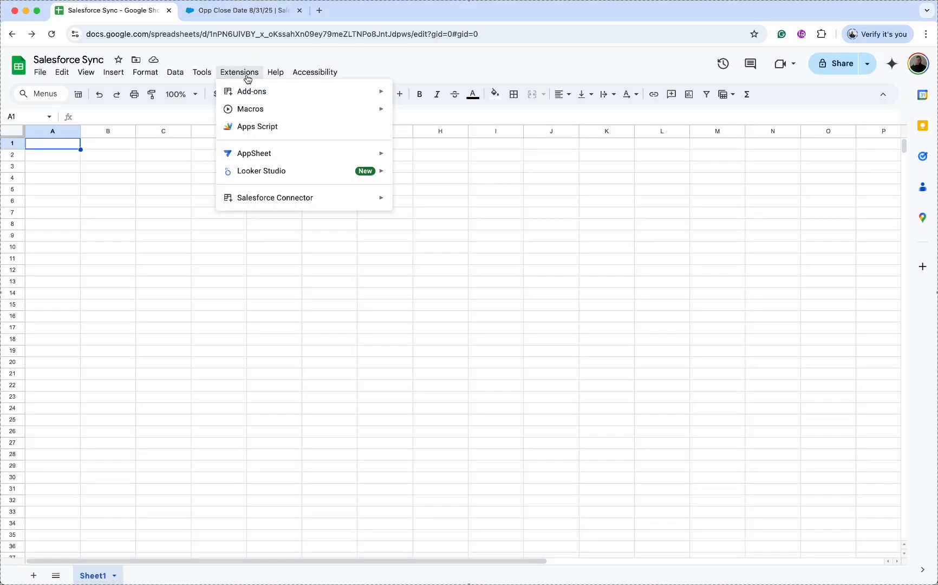
- Launch the Salesforce Connector sidebar and open its Reports import form
{"action": "mouse_move", "coordinate": [297, 199]}
{"action": "left_click", "coordinate": [457, 205]}
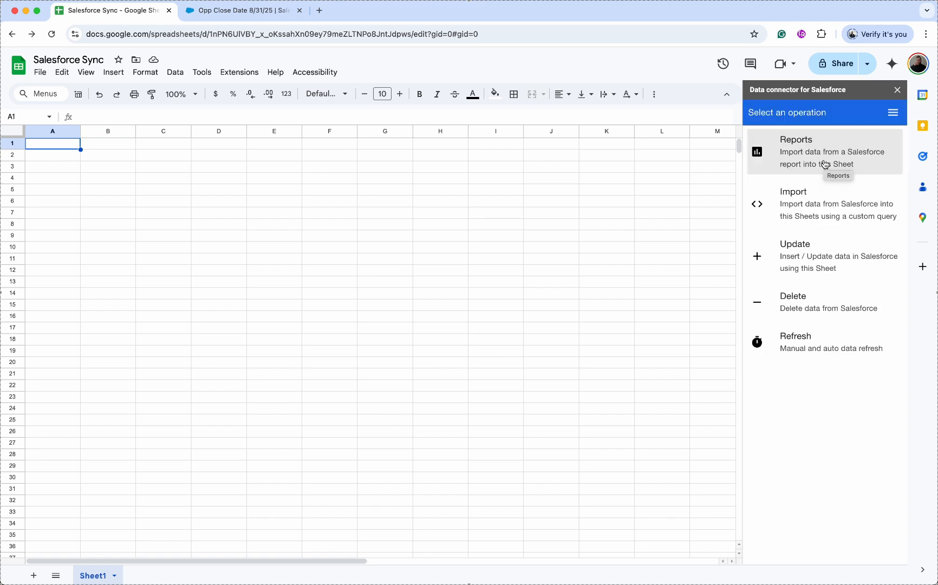
{"action": "left_click", "coordinate": [825, 165]}
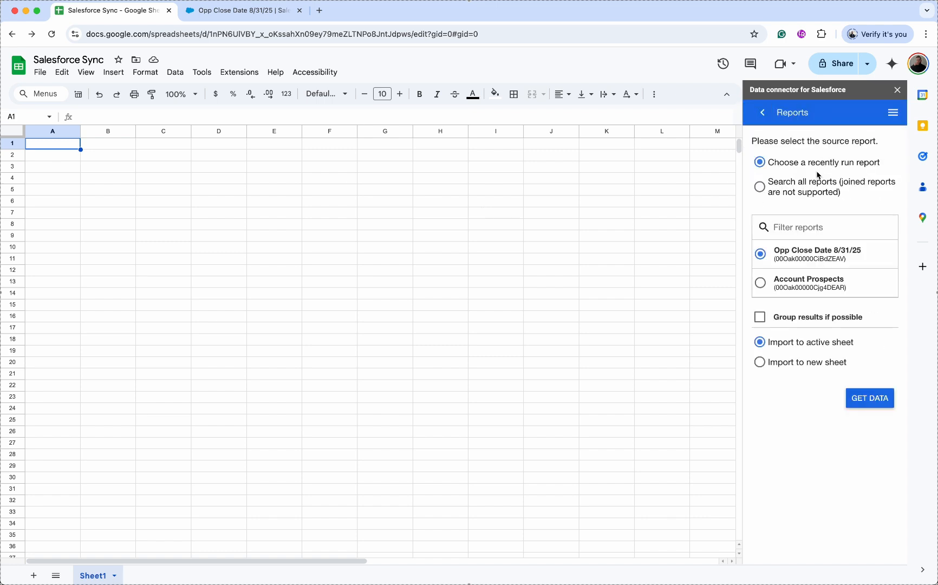
- Review the Opp Close Date 8/31/25 and Account Prospects reports, then select Account Prospects as the source
{"action": "left_click", "coordinate": [259, 13]}
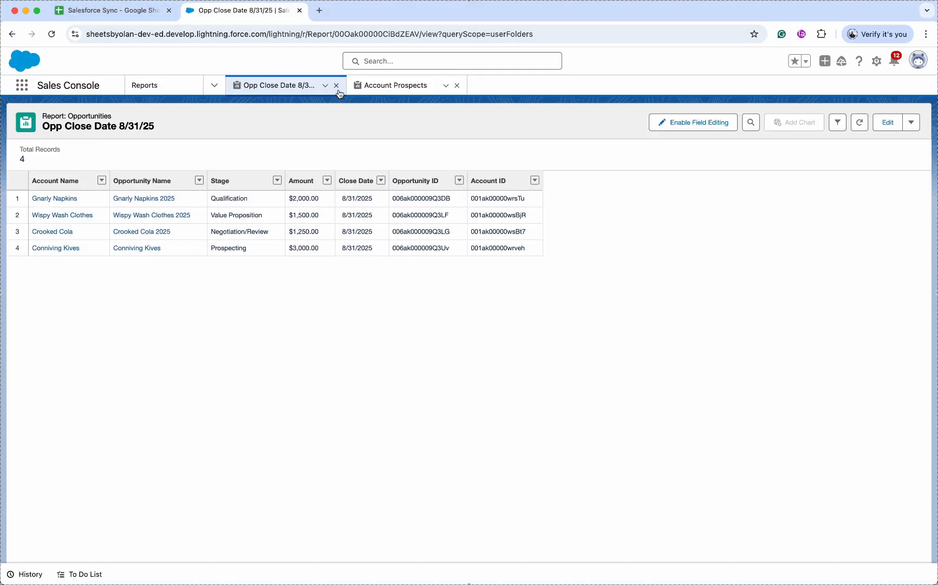
{"action": "left_click", "coordinate": [384, 91]}
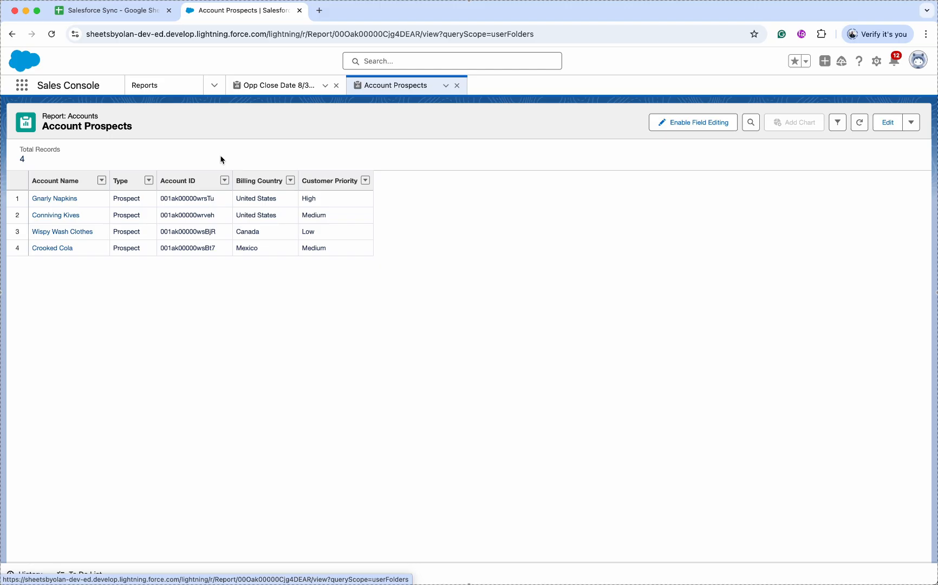
{"action": "left_click", "coordinate": [145, 11]}
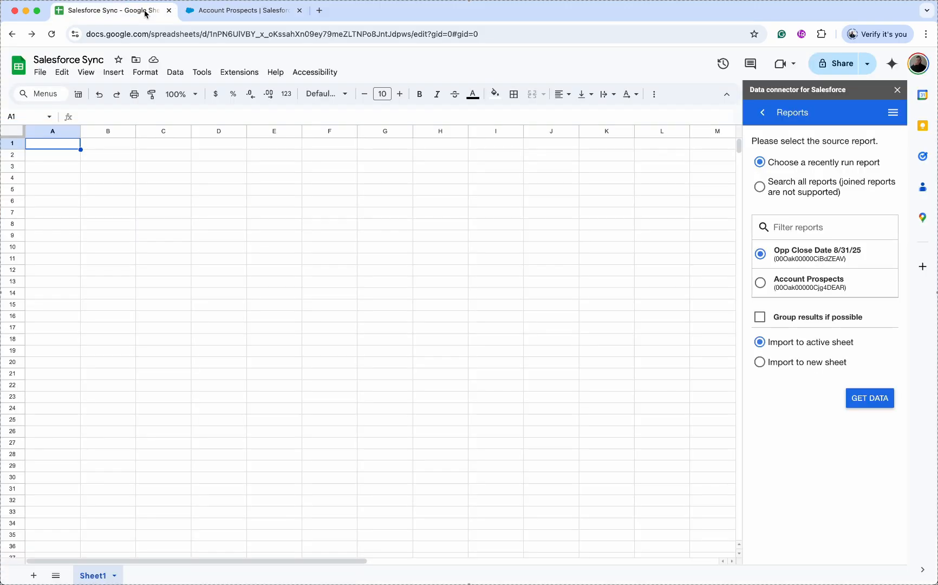
{"action": "left_click", "coordinate": [804, 283]}
{"action": "left_click", "coordinate": [225, 11]}
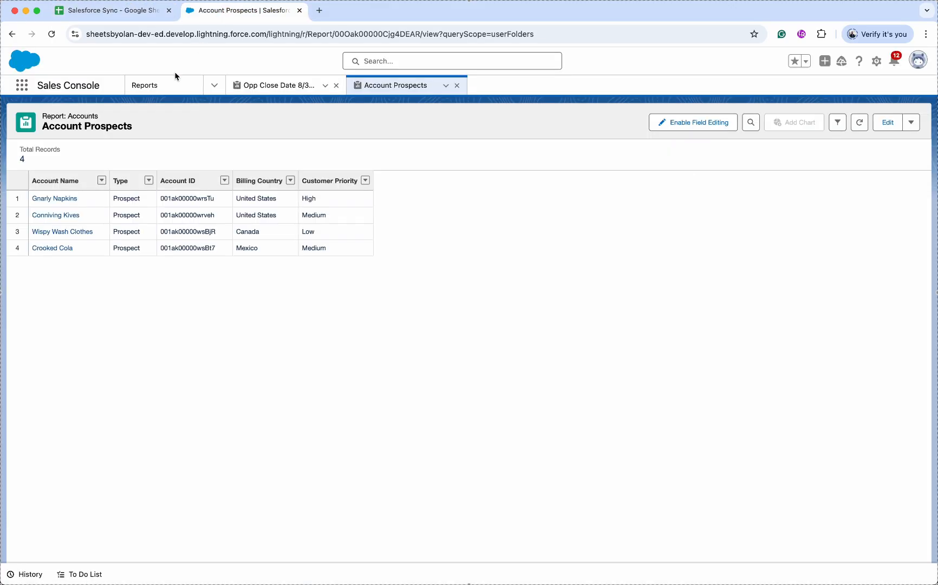
{"action": "left_click", "coordinate": [128, 16]}
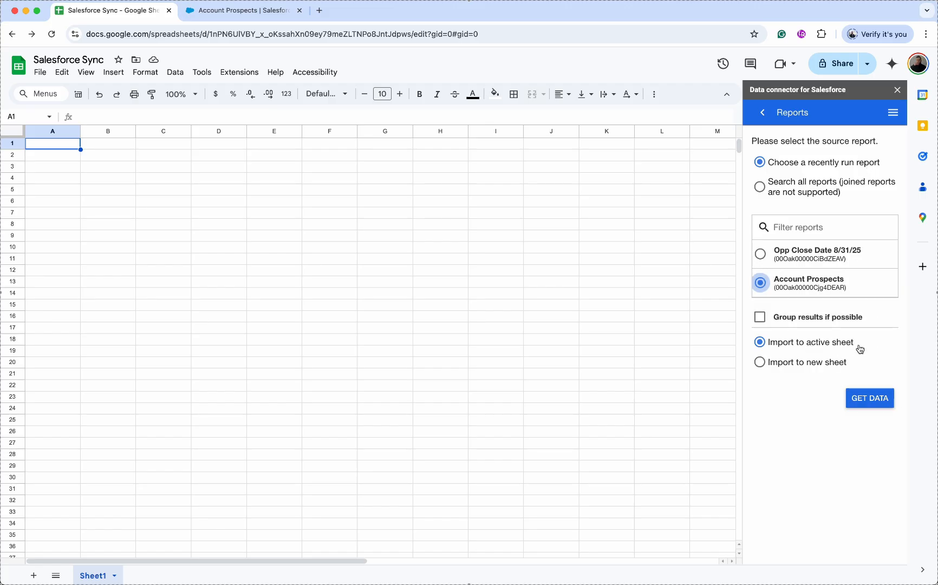
- Get the Account Prospects report data into Sheet1, replacing its existing contents
{"action": "left_click", "coordinate": [864, 405]}
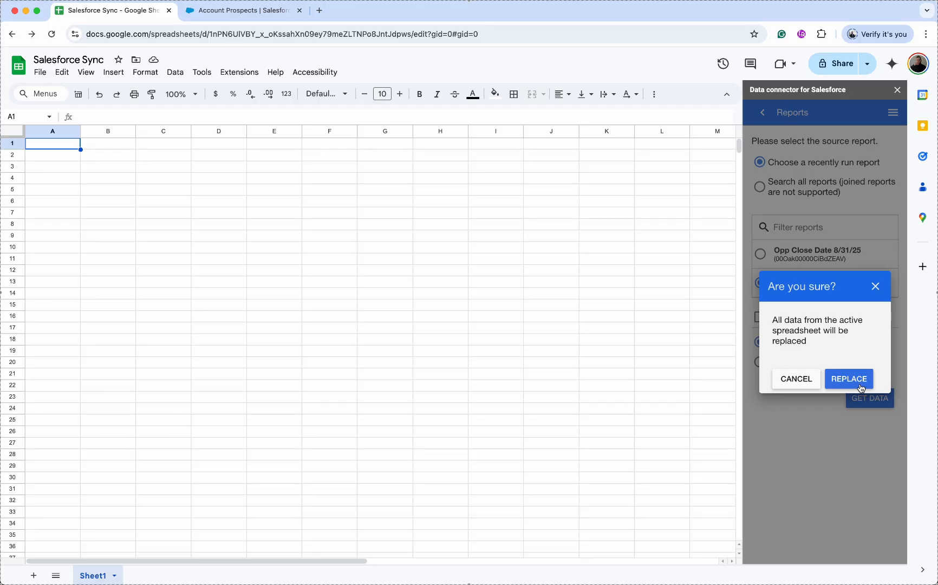
{"action": "left_click", "coordinate": [849, 379]}
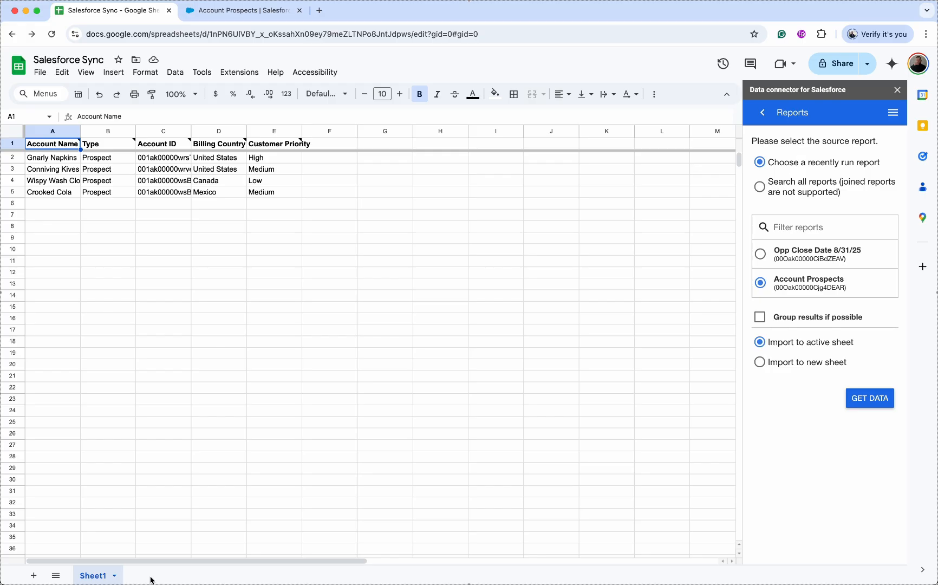
- Check cell D3 and the D1 header note naming the ADDRESS1_COUNTRY source field
{"action": "left_click", "coordinate": [225, 169]}
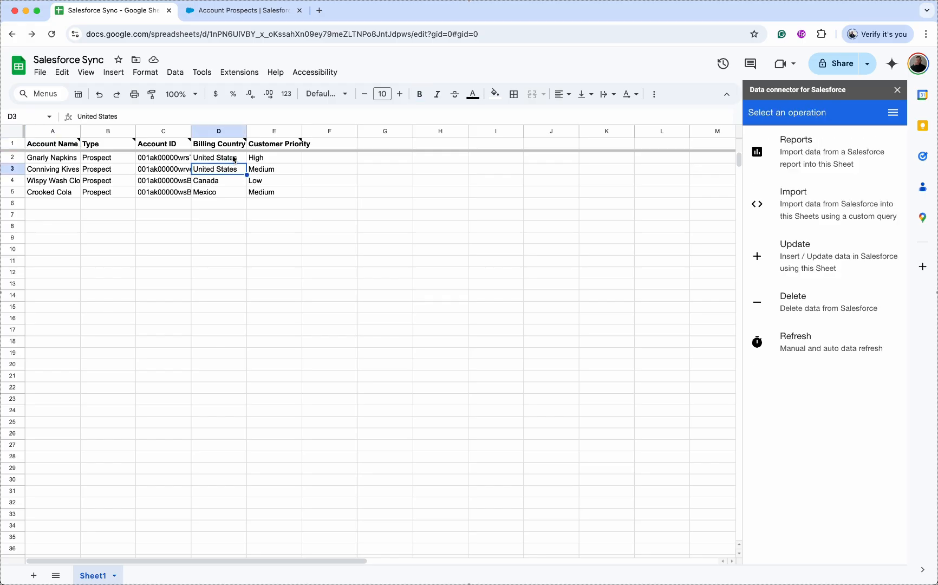
{"action": "mouse_move", "coordinate": [245, 144]}
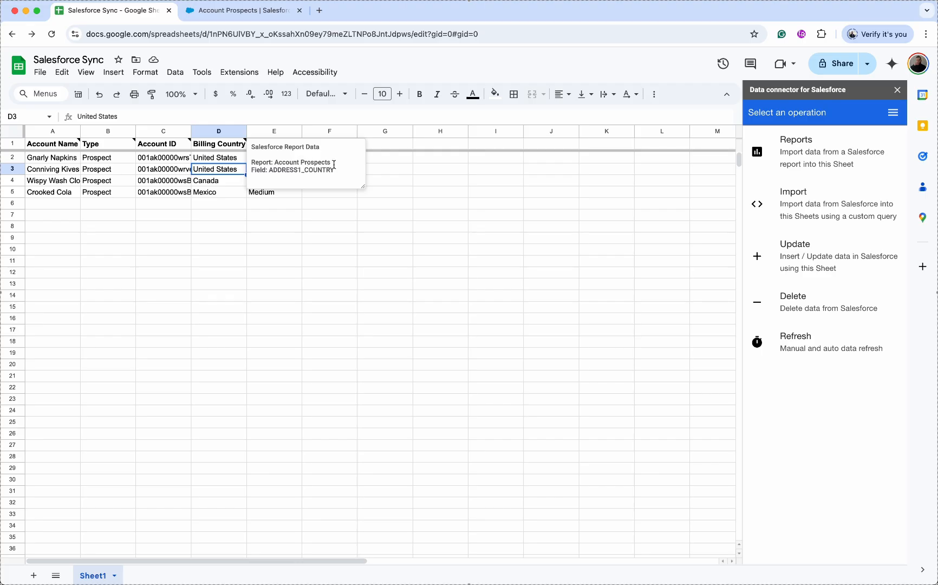
{"action": "left_click", "coordinate": [425, 194]}
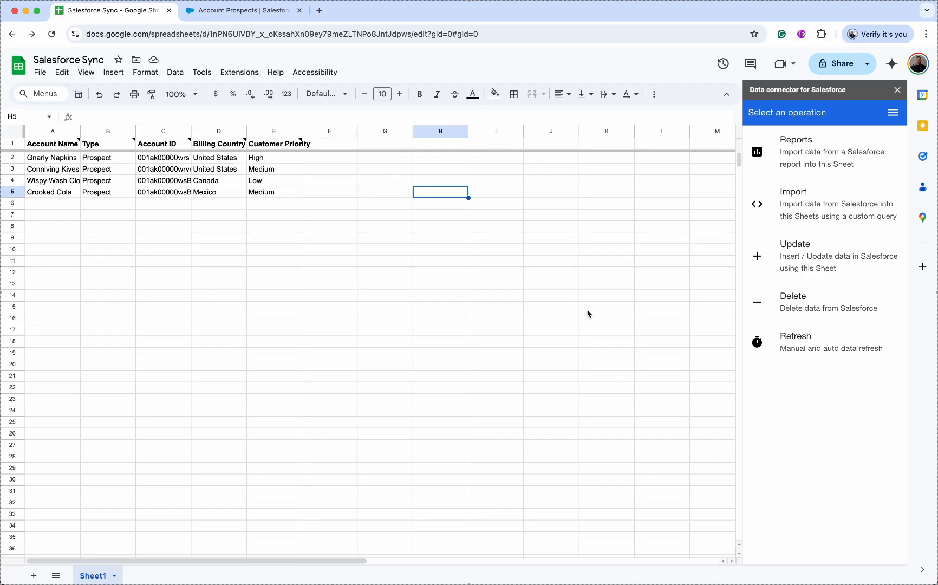
- Create an Auto Refresh schedule for Sheet1 with a 4 Hours interval
{"action": "left_click", "coordinate": [810, 347]}
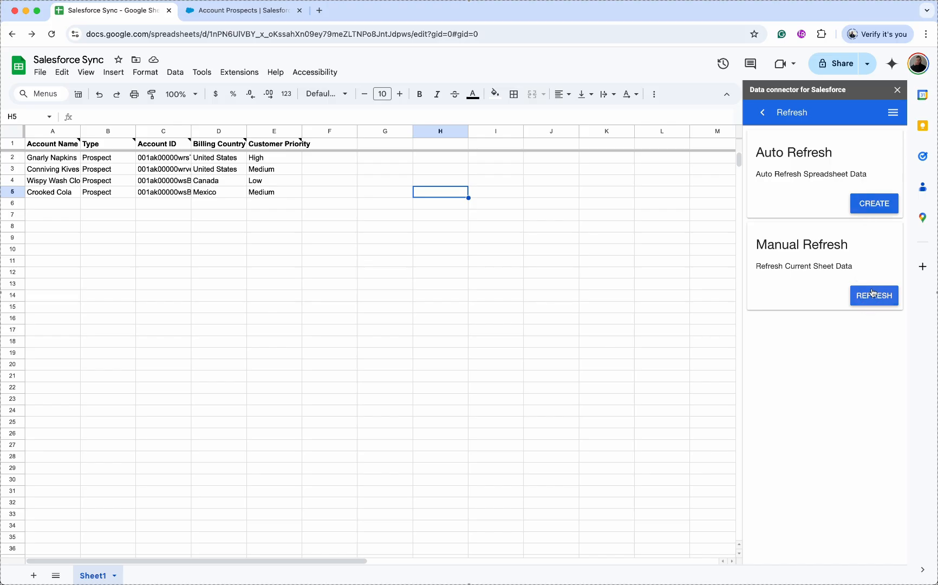
{"action": "left_click", "coordinate": [875, 204]}
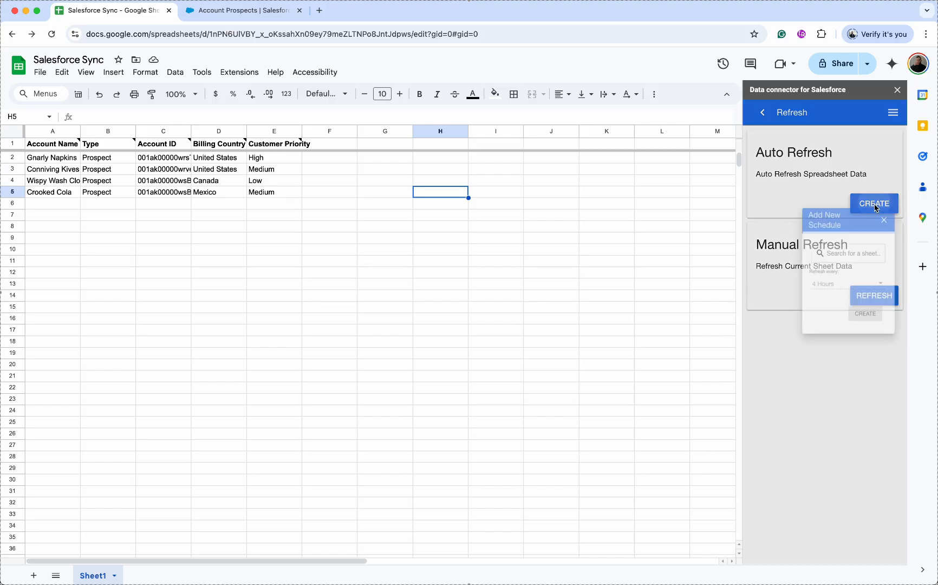
{"action": "left_click", "coordinate": [808, 321]}
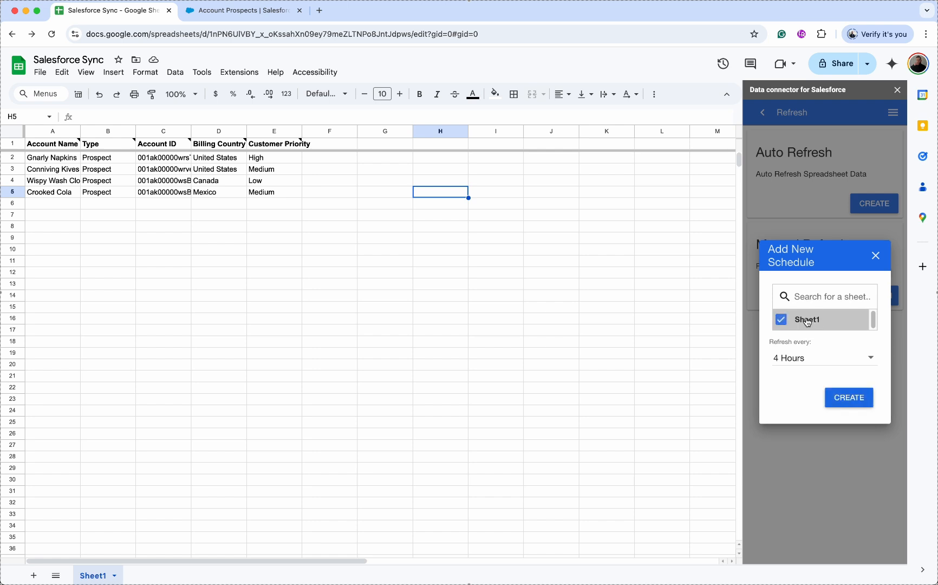
{"action": "left_click", "coordinate": [805, 360]}
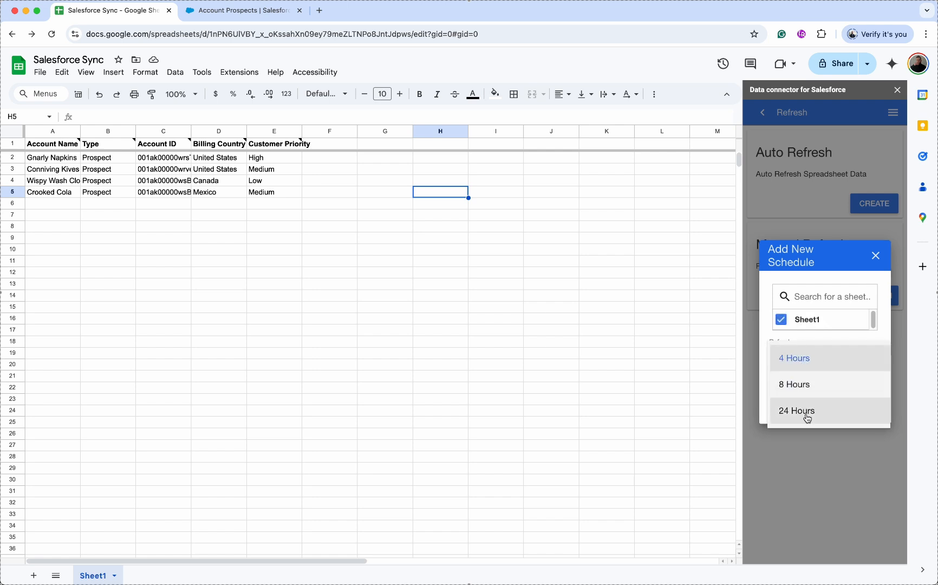
{"action": "left_click", "coordinate": [818, 358]}
{"action": "left_click", "coordinate": [848, 399]}
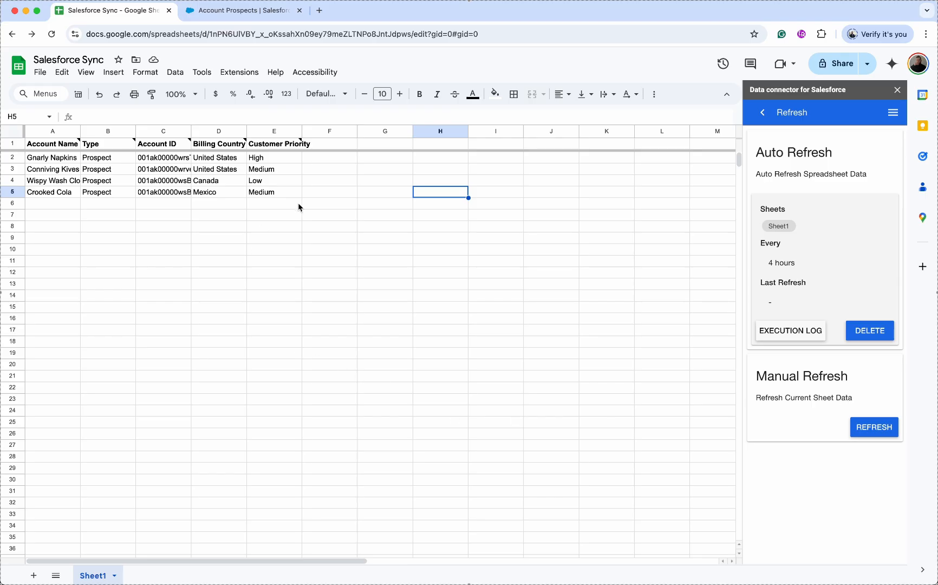
{"action": "left_click", "coordinate": [292, 261]}
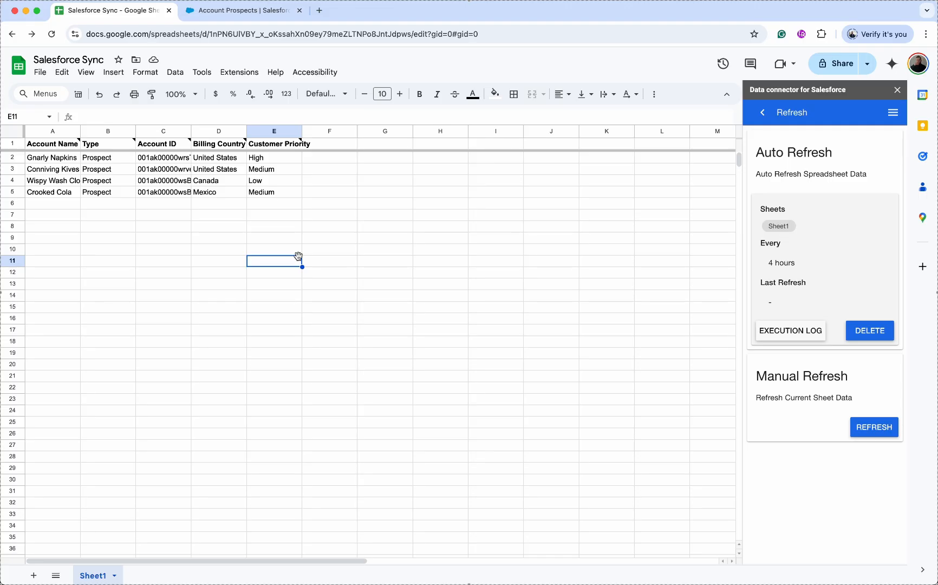
- Create a new blank spreadsheet and enable the Salesforce Connector in it
{"action": "left_click", "coordinate": [40, 72]}
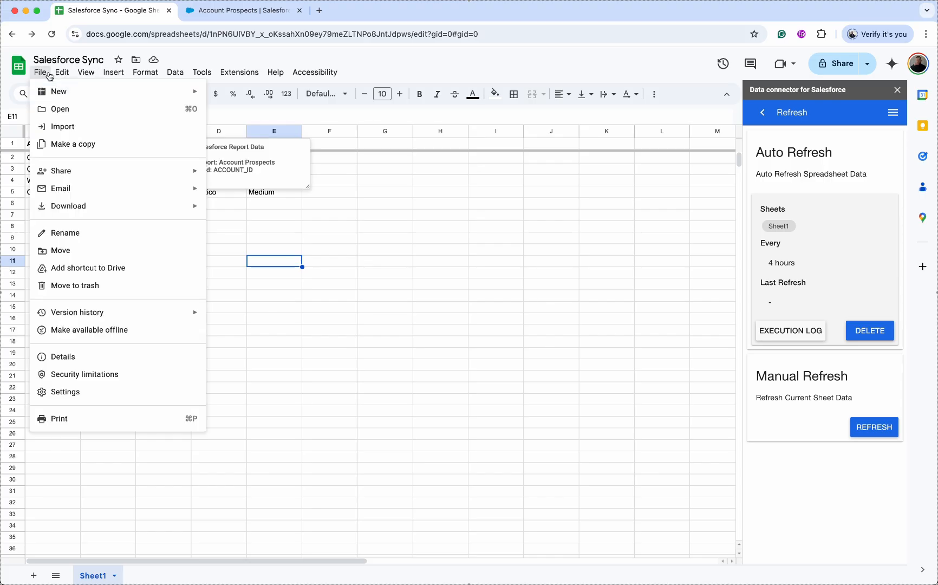
{"action": "mouse_move", "coordinate": [167, 92]}
{"action": "left_click", "coordinate": [244, 97]}
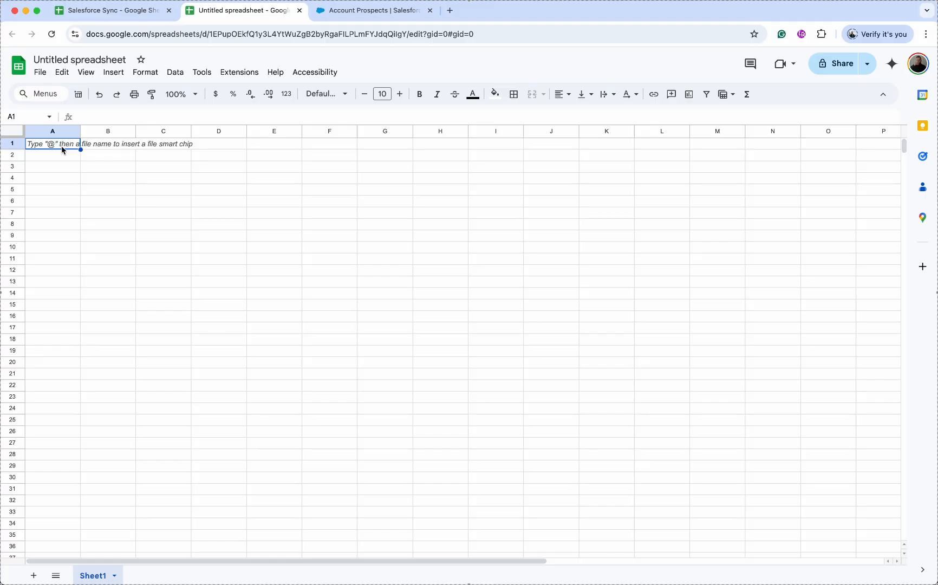
{"action": "left_click", "coordinate": [249, 80]}
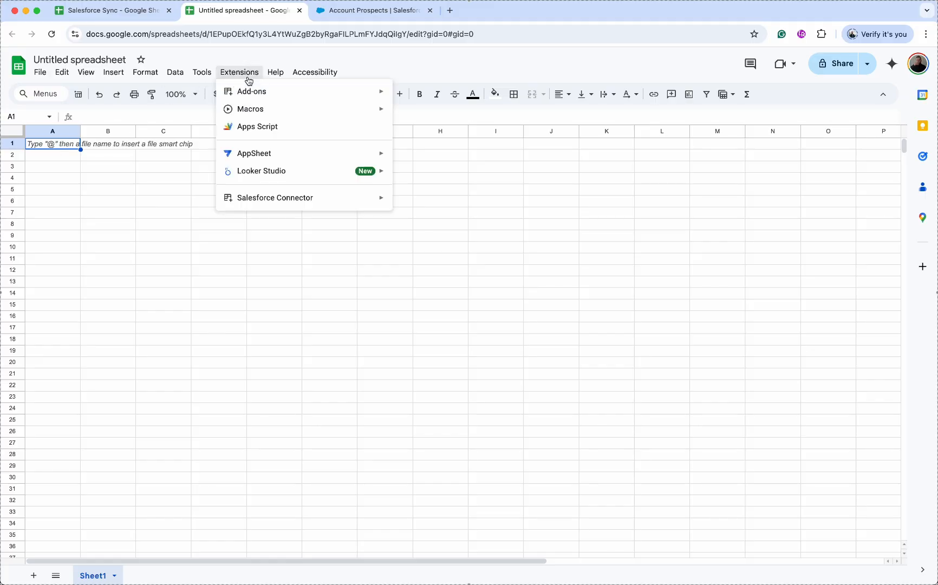
{"action": "mouse_move", "coordinate": [273, 198]}
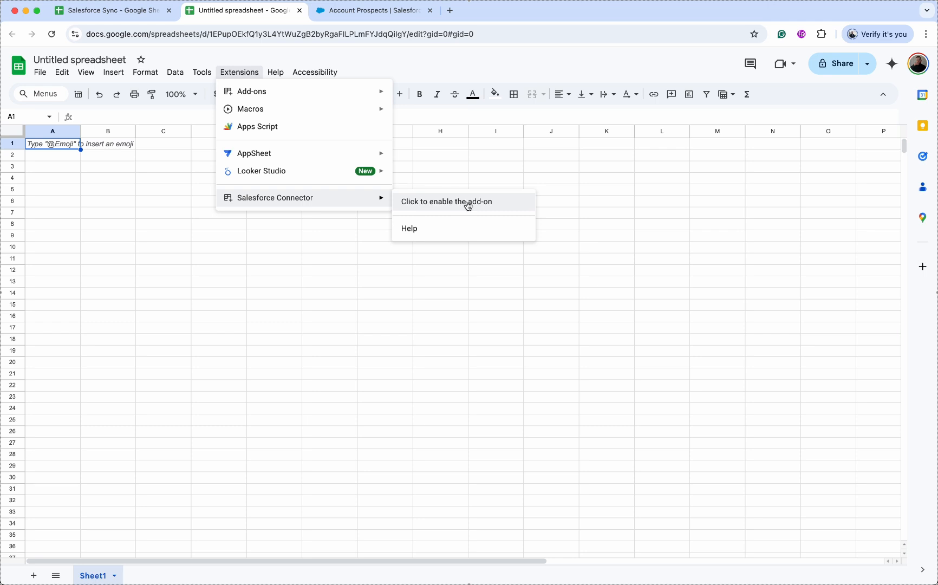
{"action": "left_click", "coordinate": [498, 205]}
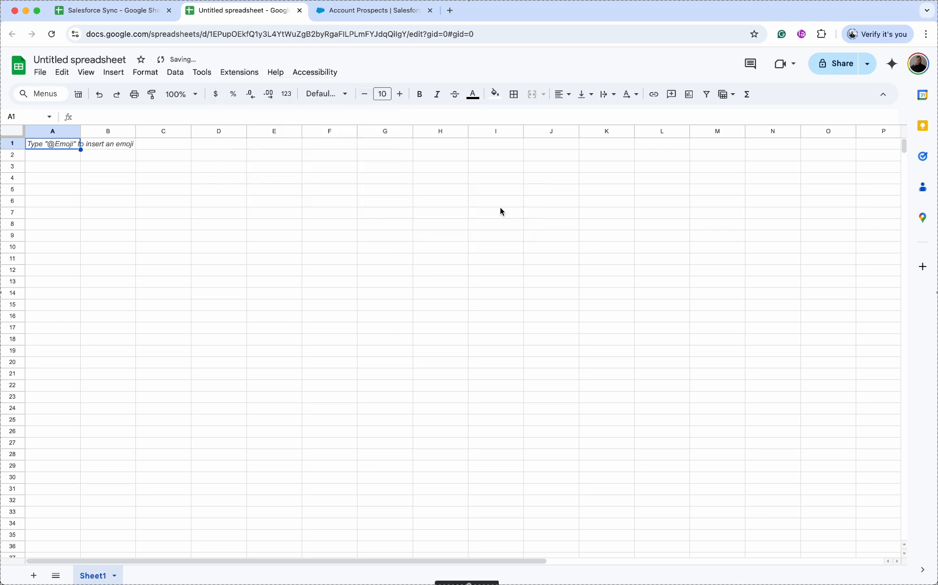
- Import the Opp Close Date 8/31/25 report into the new sheet, replacing its contents
{"action": "left_click", "coordinate": [249, 73]}
{"action": "mouse_move", "coordinate": [348, 201]}
{"action": "left_click", "coordinate": [411, 202]}
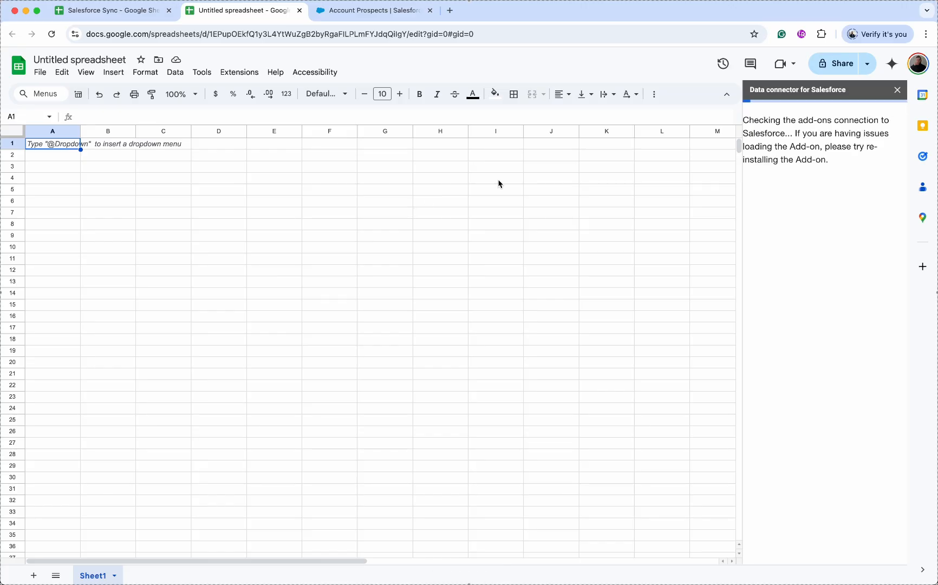
{"action": "left_click", "coordinate": [865, 155]}
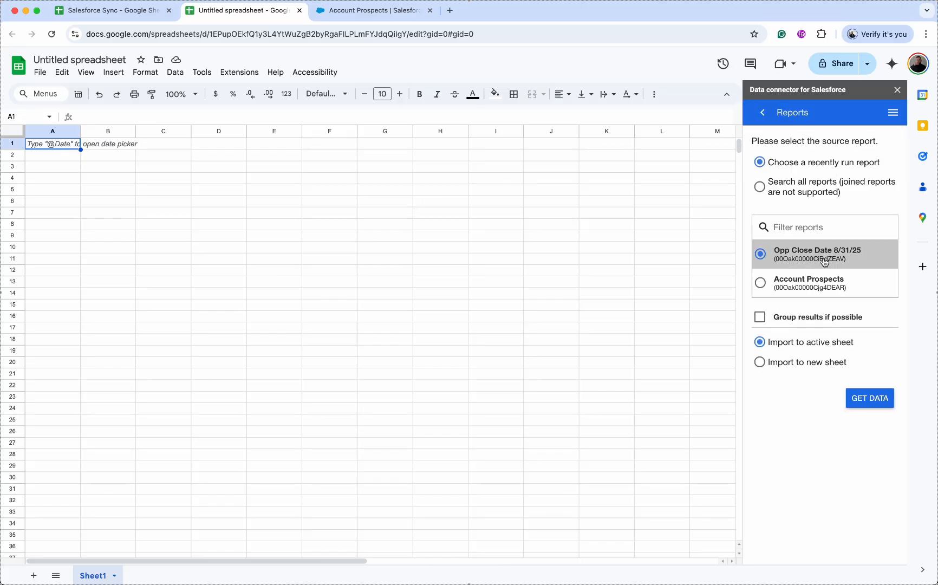
{"action": "left_click", "coordinate": [870, 399]}
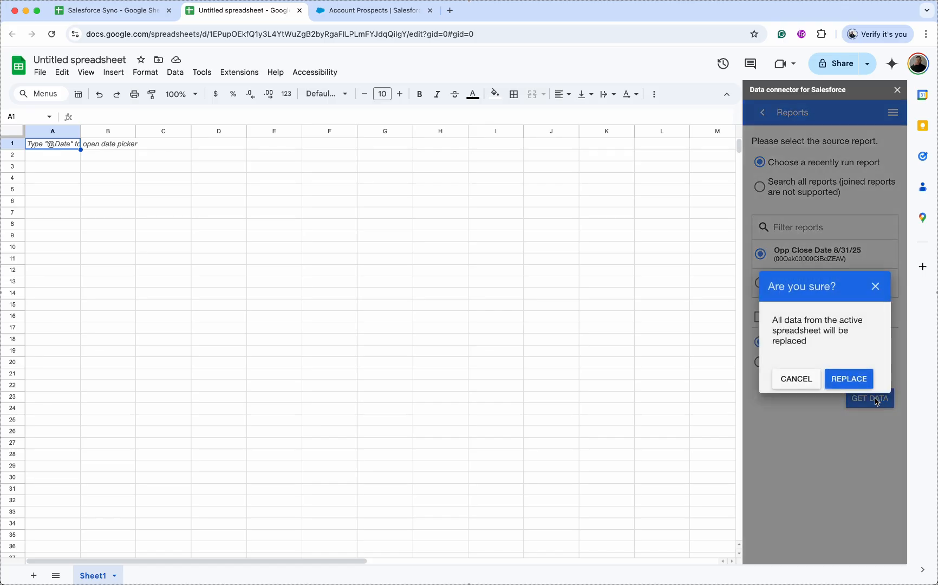
{"action": "left_click", "coordinate": [857, 383]}
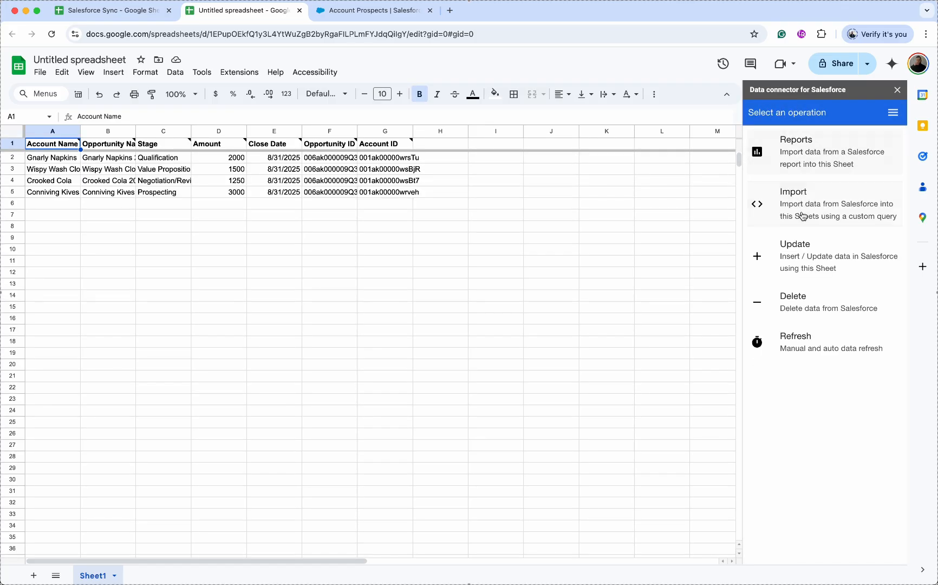
- Schedule Sheet1 to auto-refresh every 4 hours, then return to the Salesforce Sync spreadsheet
{"action": "left_click", "coordinate": [799, 341]}
{"action": "left_click", "coordinate": [869, 205]}
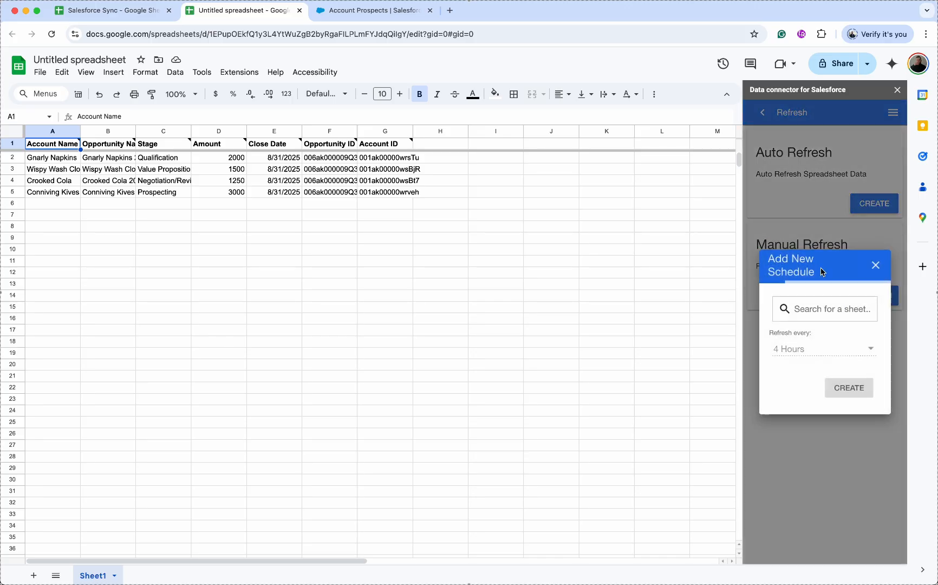
{"action": "left_click", "coordinate": [822, 310]}
{"action": "left_click", "coordinate": [824, 315]}
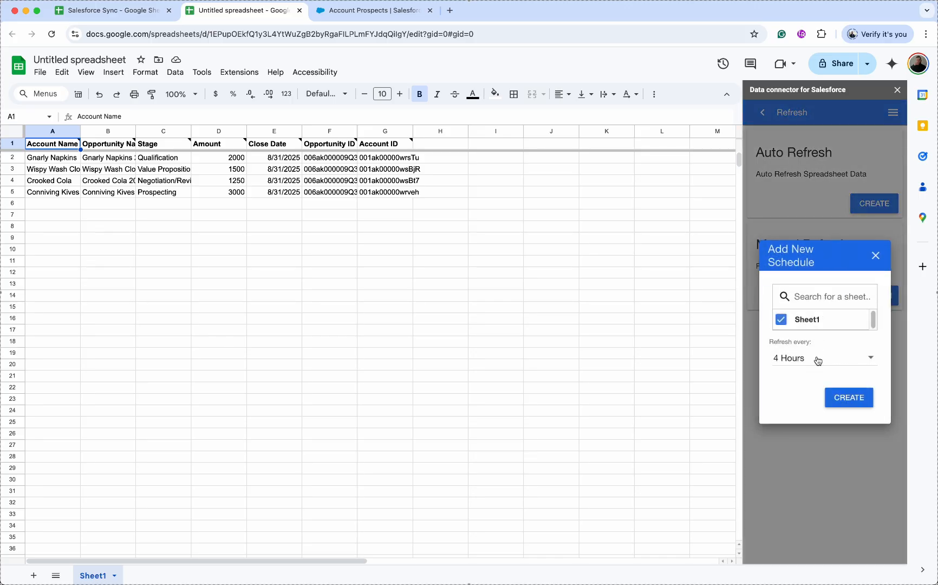
{"action": "left_click", "coordinate": [849, 406]}
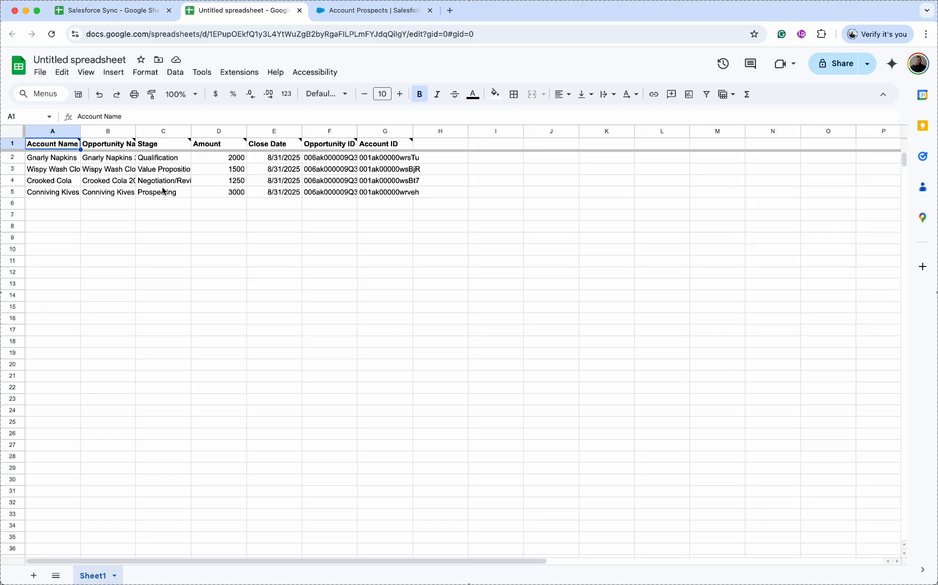
{"action": "left_click", "coordinate": [135, 11]}
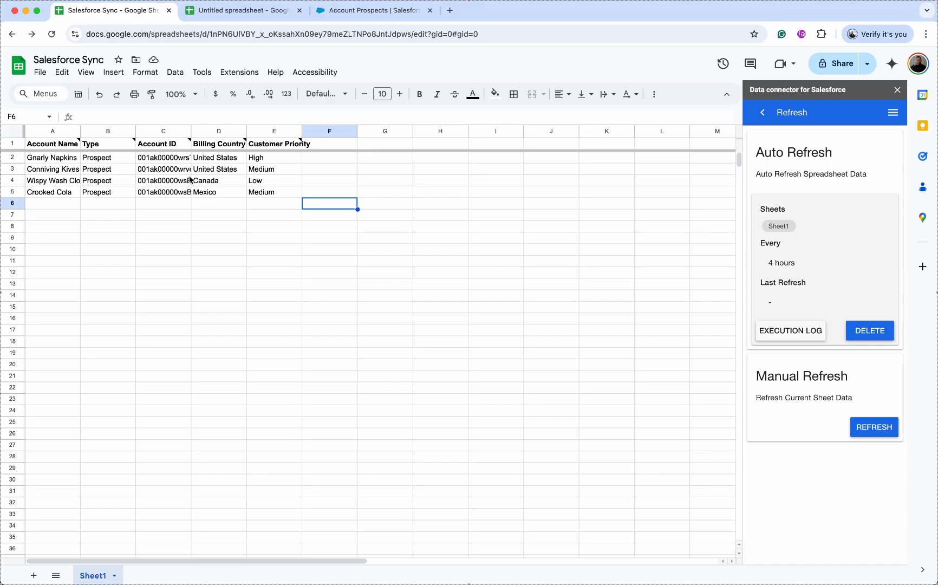
- Close the connector sidebar, add Sheet3, and start an IMPORTRANGE formula in A1
{"action": "left_click", "coordinate": [897, 91]}
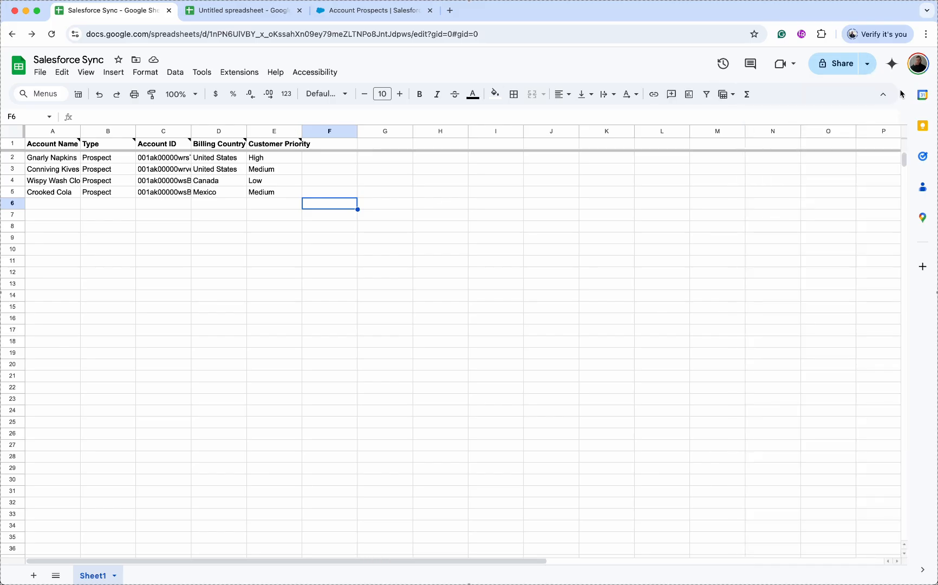
{"action": "left_click", "coordinate": [33, 575]}
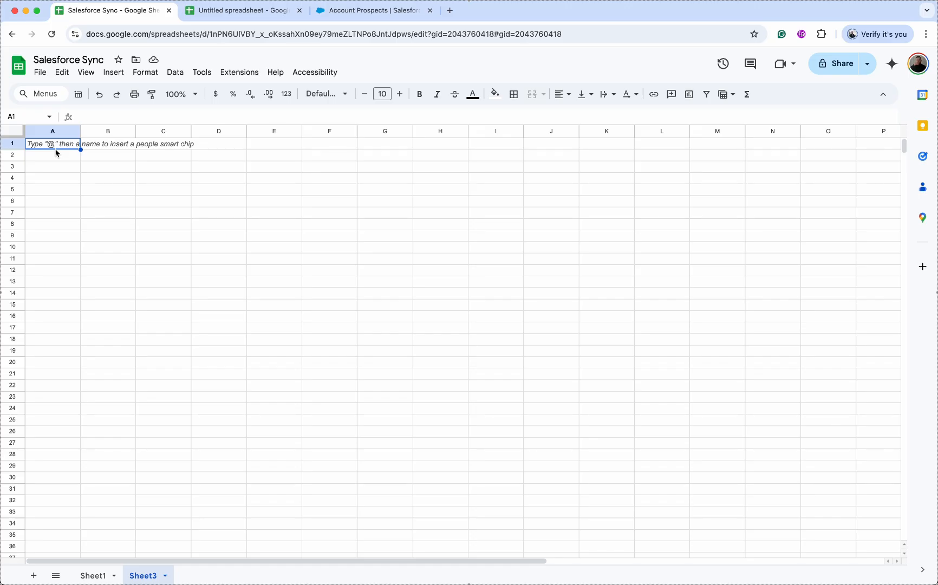
{"action": "type", "text": "=IMP"}
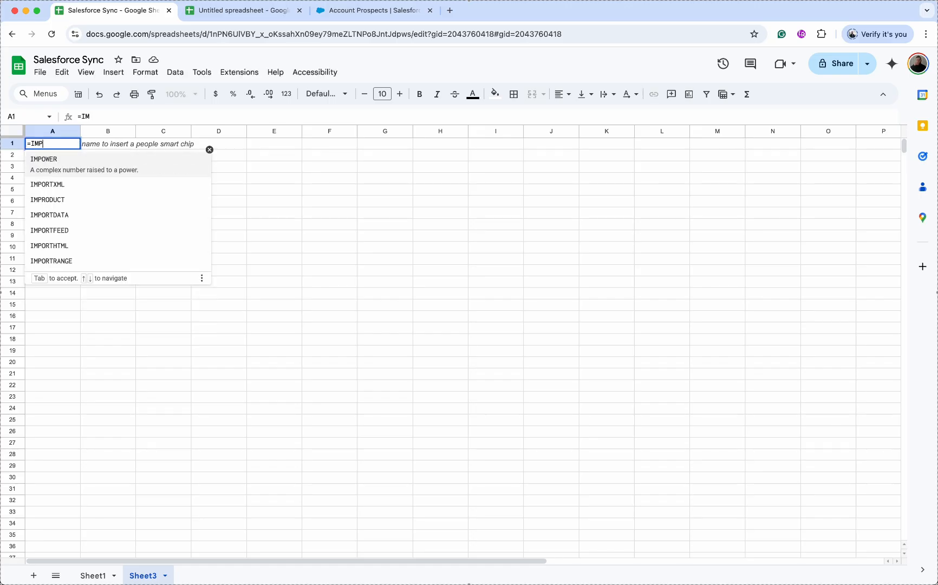
{"action": "type", "text": "ORTRANGE("}
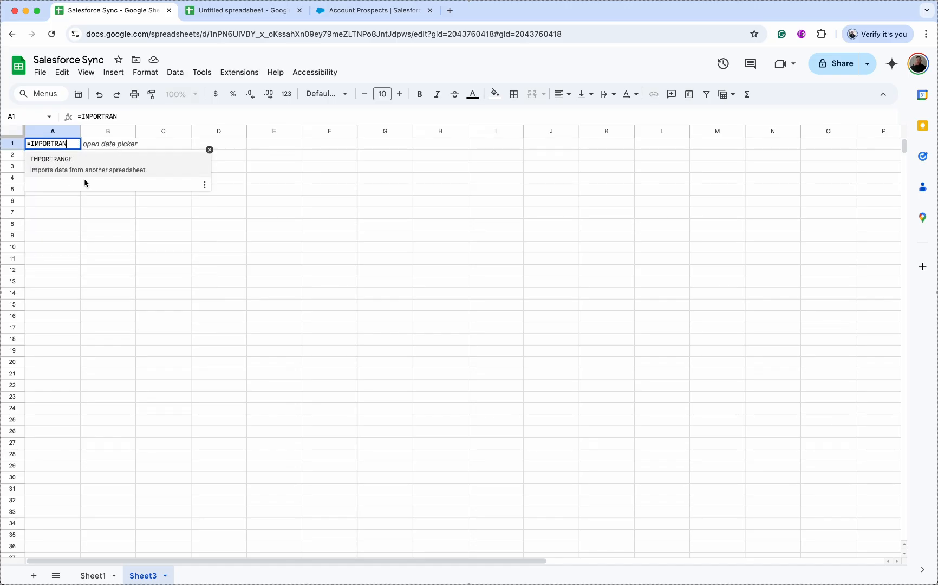
{"action": "left_click", "coordinate": [78, 162]}
- Complete the formula with the Untitled spreadsheet's URL and range "Sheet1!A:G"
{"action": "left_click", "coordinate": [259, 14]}
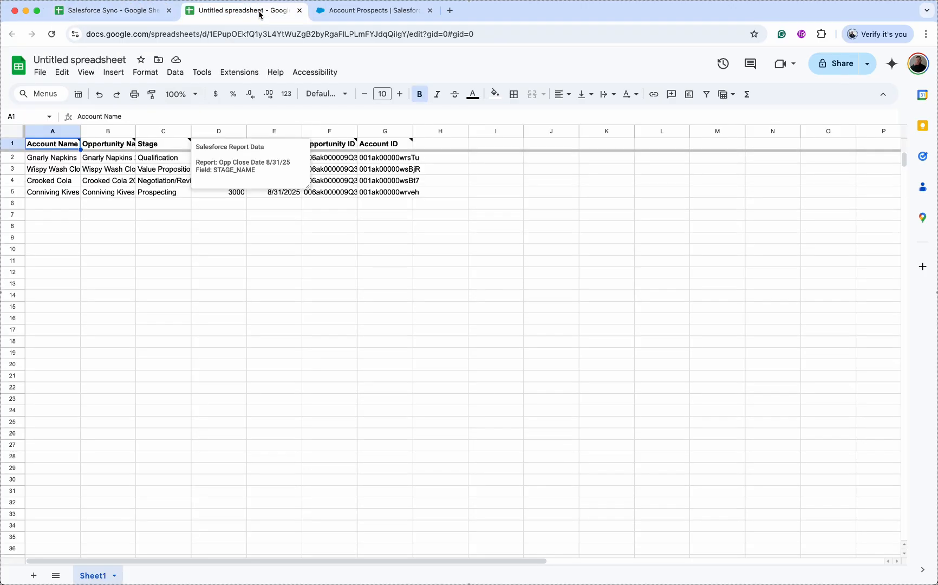
{"action": "left_click", "coordinate": [248, 31]}
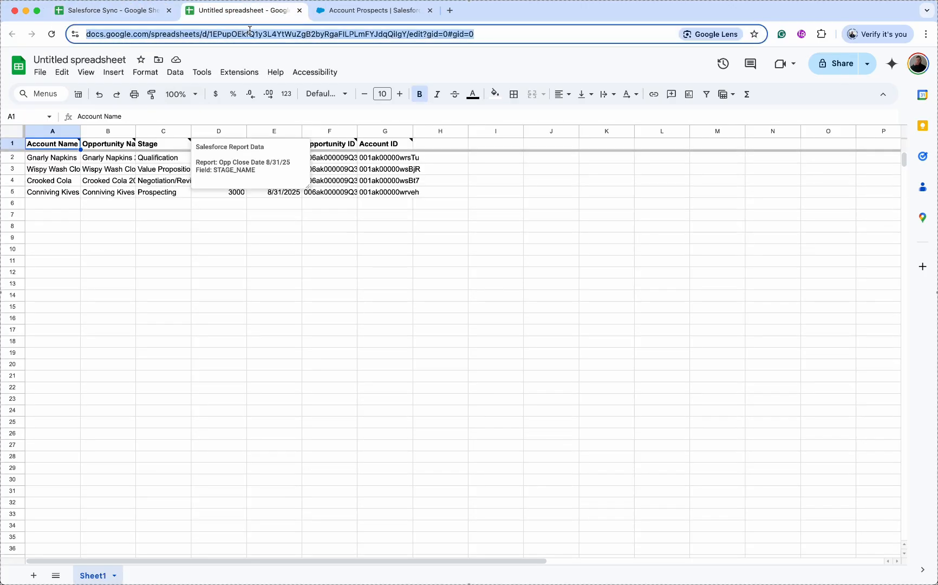
{"action": "left_click", "coordinate": [149, 16]}
{"action": "type", "text": "\""}
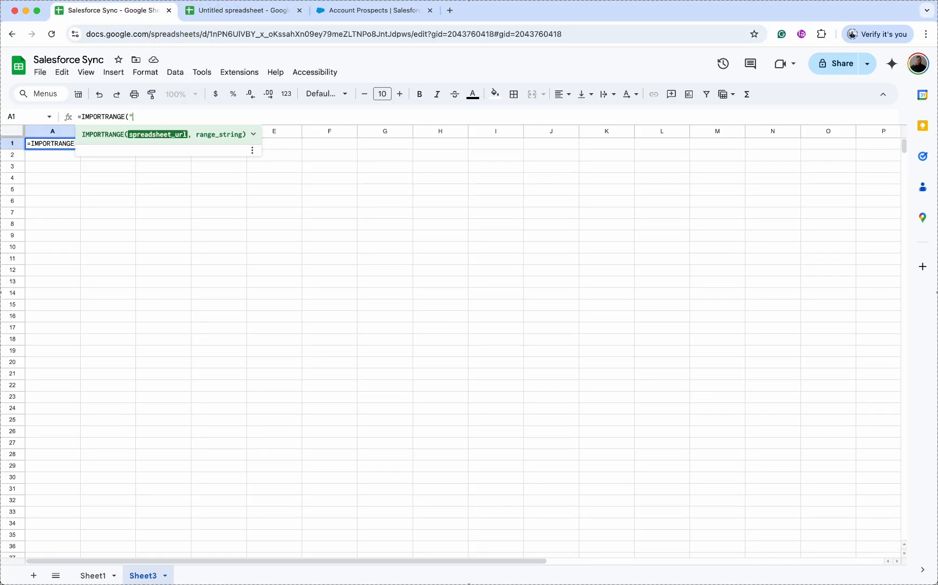
{"action": "type", "text": "\","}
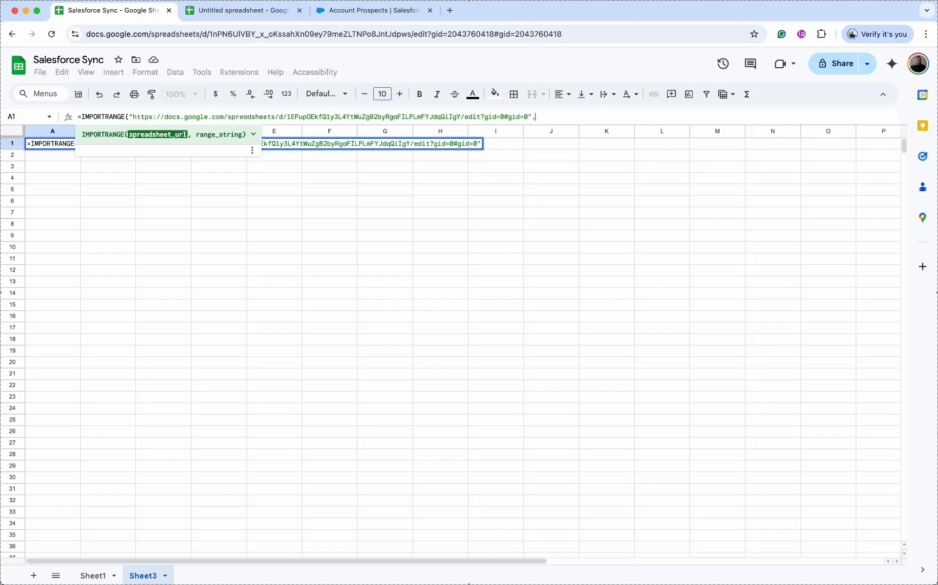
{"action": "type", "text": "\""}
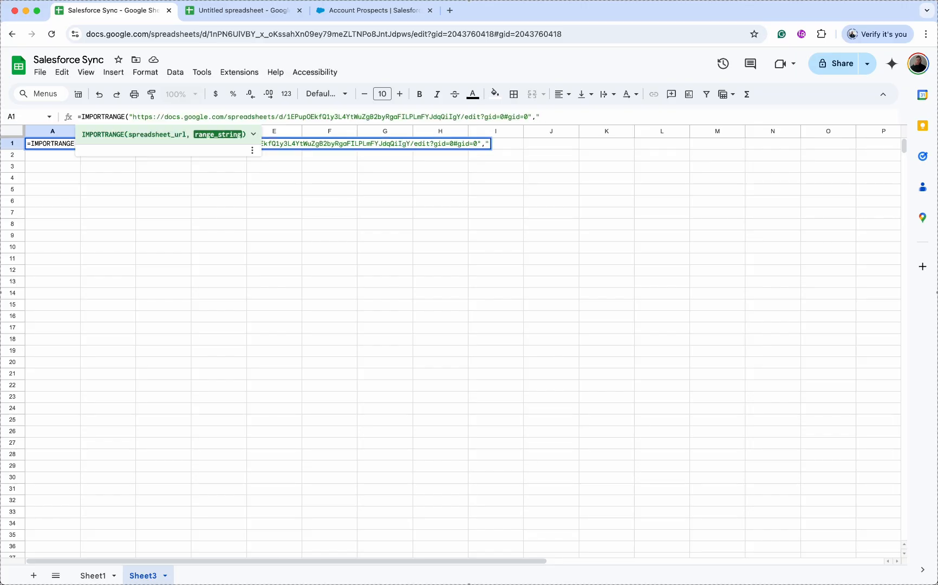
{"action": "type", "text": "Sheet1!"}
{"action": "left_click", "coordinate": [226, 13]}
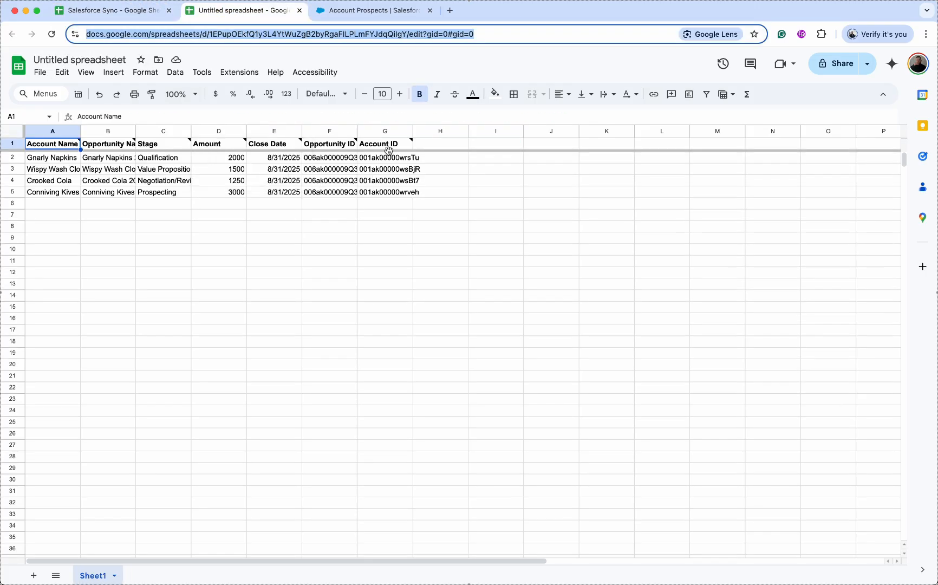
{"action": "mouse_move", "coordinate": [43, 142]}
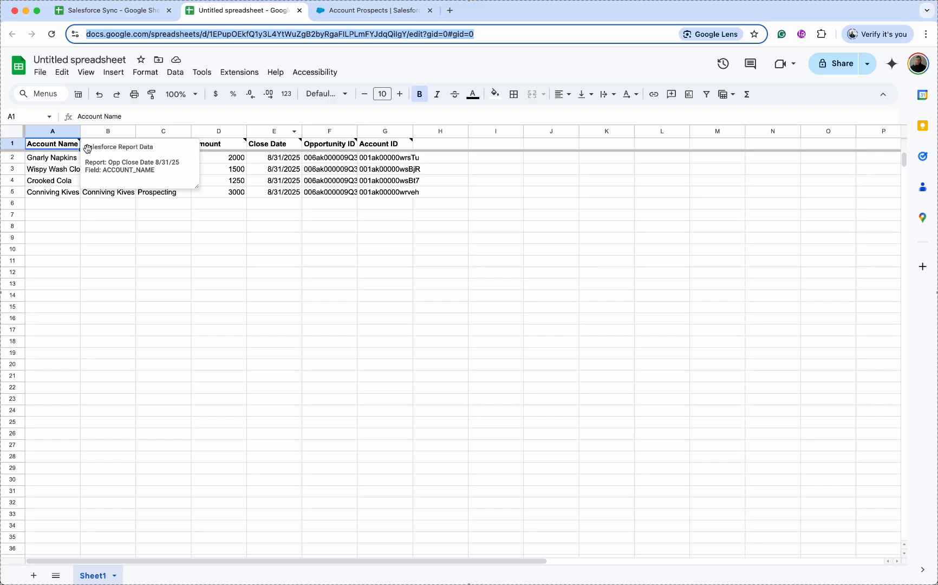
{"action": "left_click", "coordinate": [119, 15]}
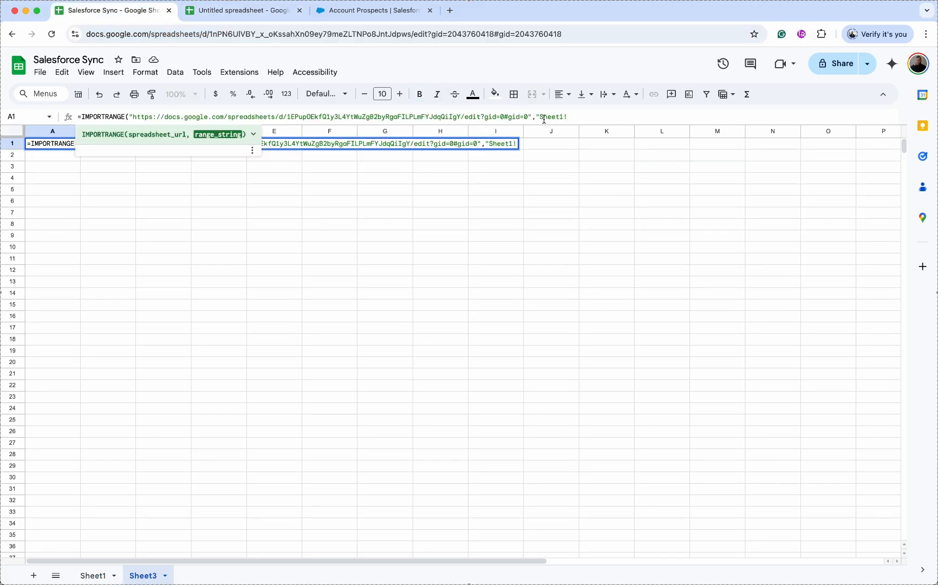
{"action": "type", "text": "A:G\""}
{"action": "key", "text": "Return"}
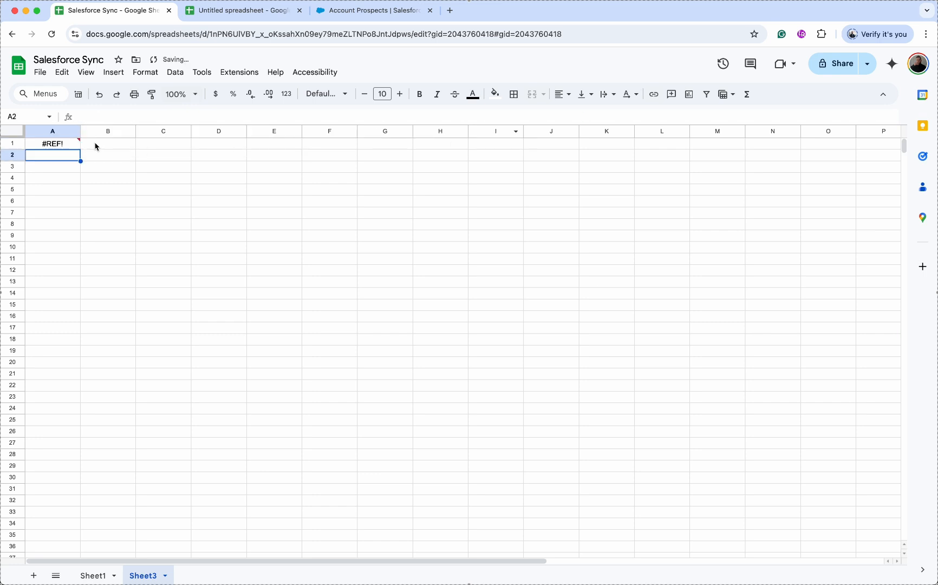
- Allow access so Sheet3's IMPORTRANGE loads the Untitled spreadsheet's opportunity data
{"action": "mouse_move", "coordinate": [74, 154]}
{"action": "left_click", "coordinate": [187, 223]}
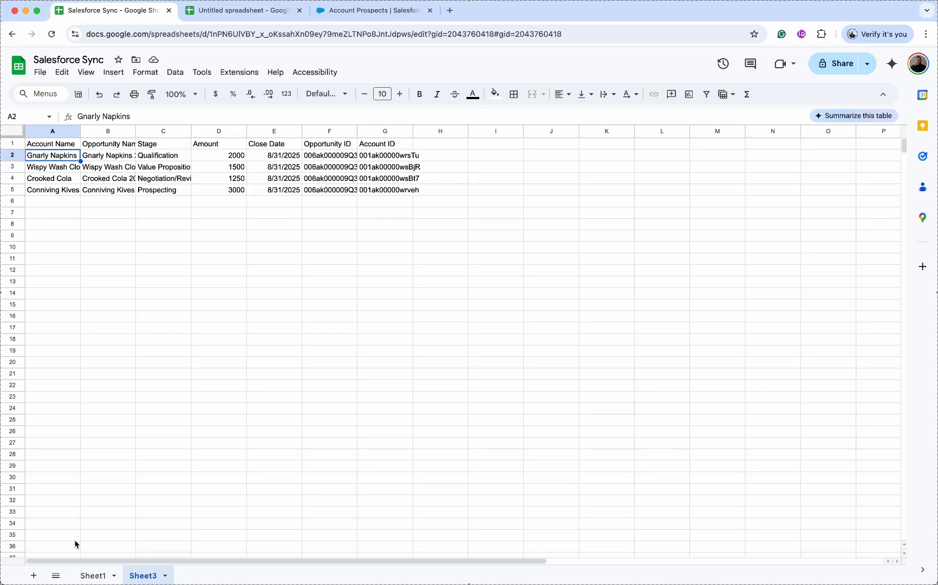
{"action": "left_click", "coordinate": [97, 573]}
{"action": "left_click", "coordinate": [142, 576]}
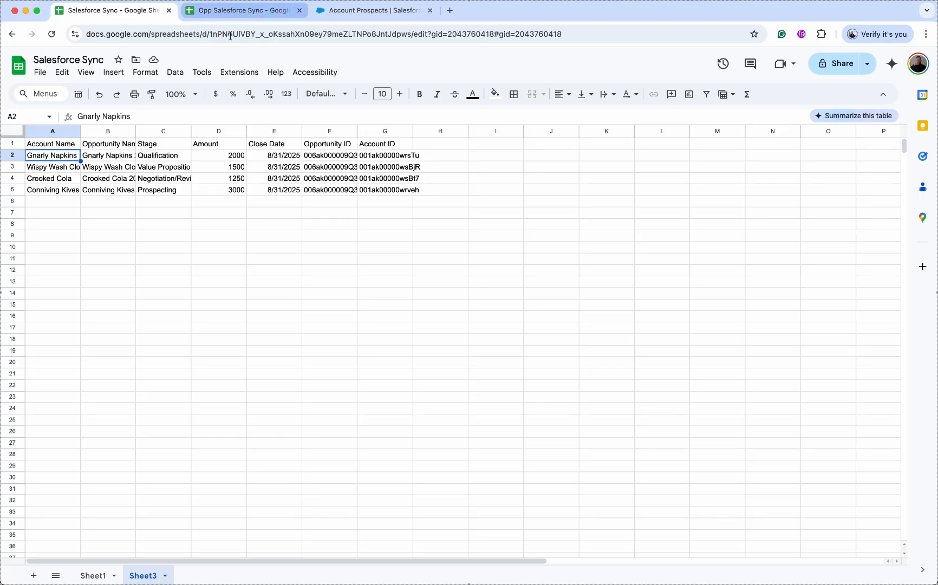
- Enter 'test' in A11 to see the #REF! overwrite error, then delete it
{"action": "left_click", "coordinate": [60, 262]}
{"action": "type", "text": "test"}
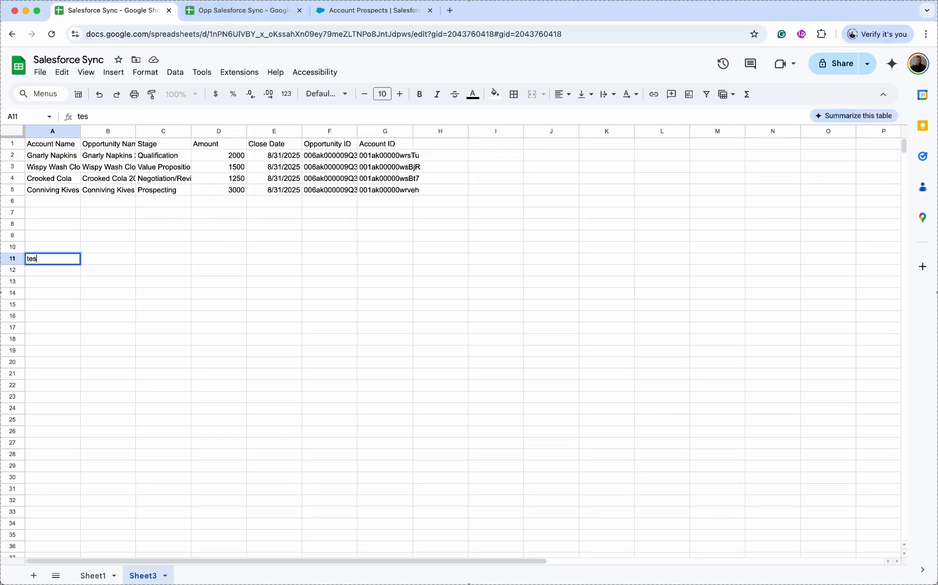
{"action": "key", "text": "Return"}
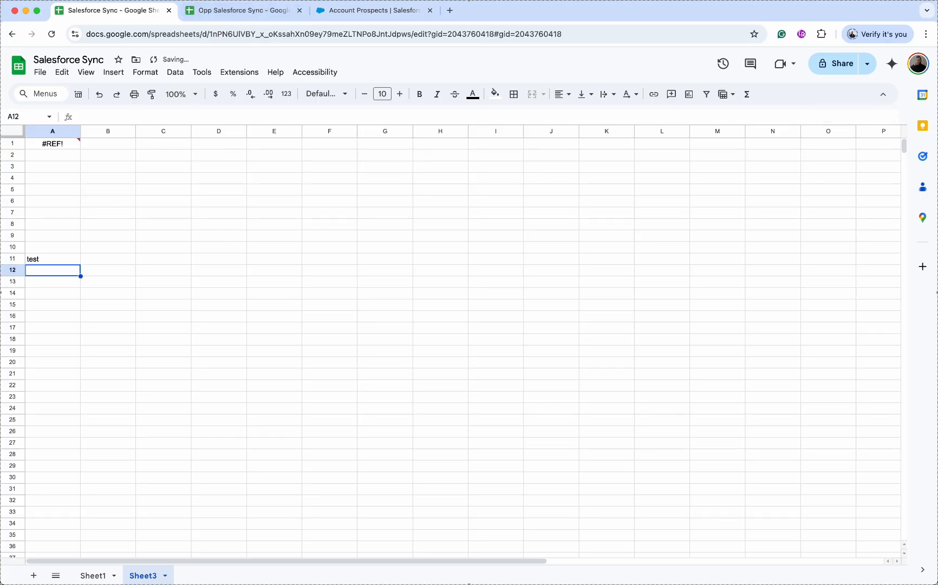
{"action": "left_click", "coordinate": [67, 147]}
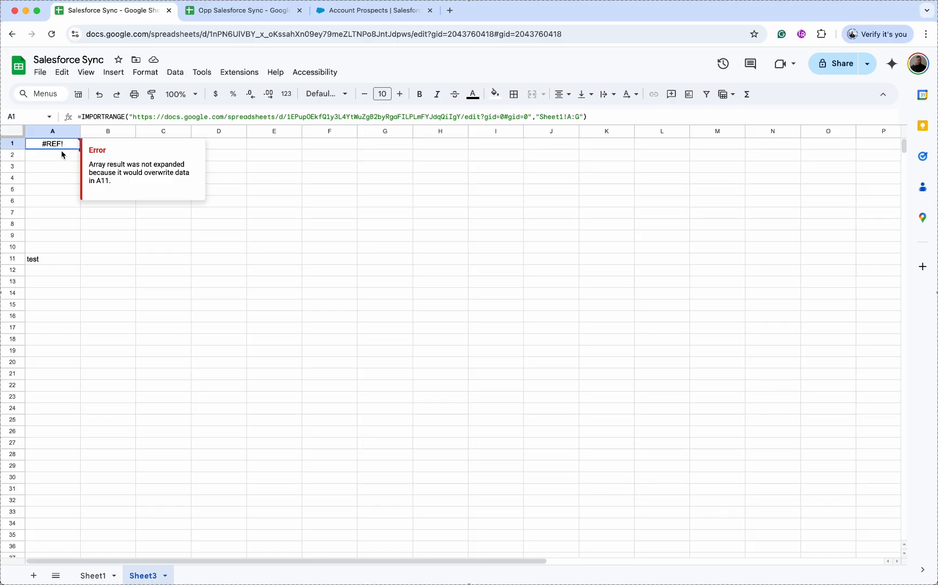
{"action": "left_click", "coordinate": [54, 265]}
{"action": "key", "text": "Delete"}
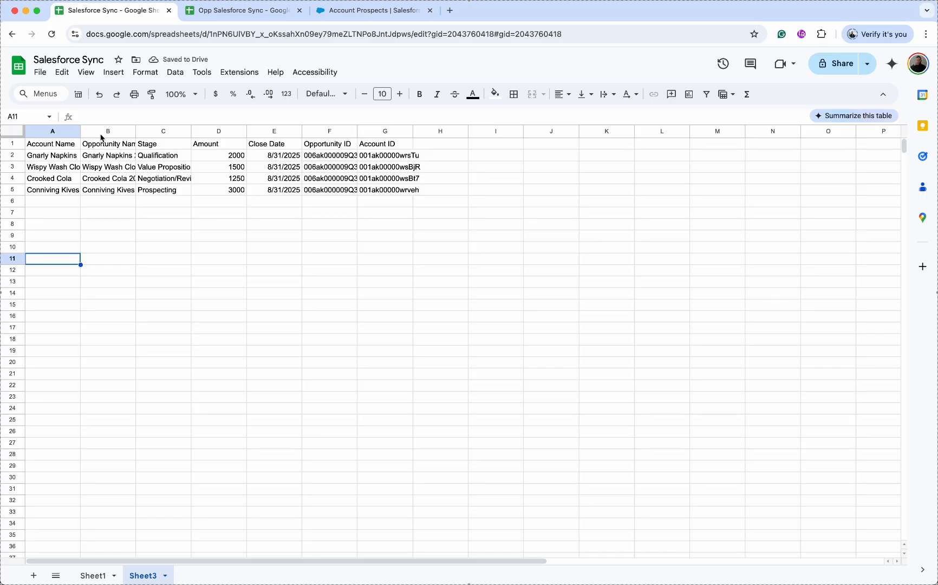
{"action": "left_click", "coordinate": [64, 144]}
- Wrap Sheet3's A1 IMPORTRANGE formula in QUERY with "SELECT * WHERE Col1 IS NOT NULL"
{"action": "left_click", "coordinate": [80, 113]}
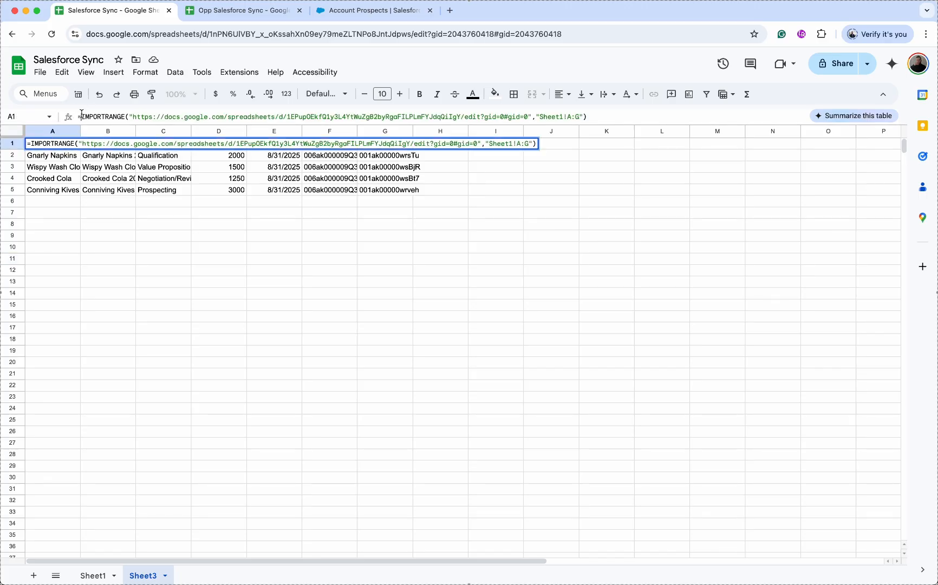
{"action": "type", "text": "QUERY("}
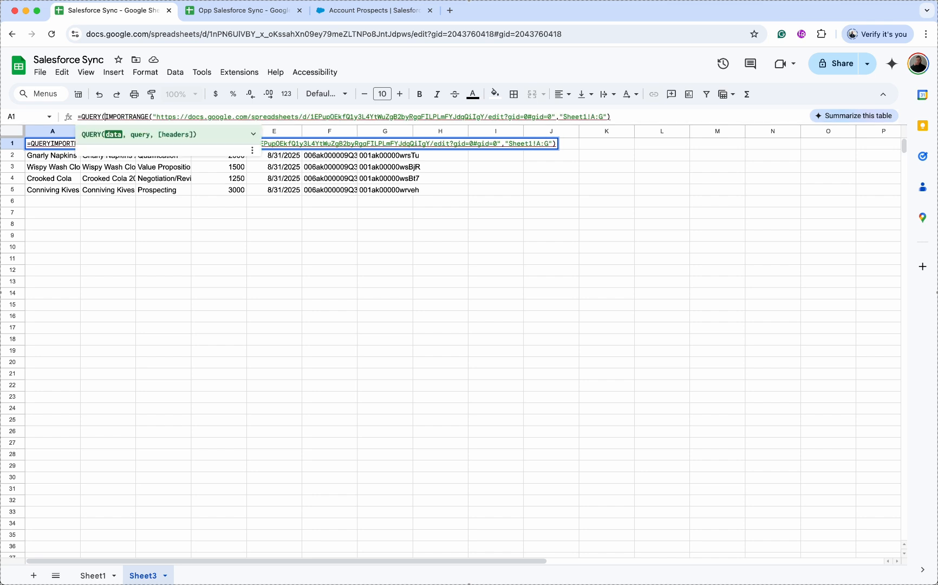
{"action": "left_click", "coordinate": [649, 119]}
{"action": "type", "text": ",\"SELECT * WHERE Col1 IS NOT NULL\""}
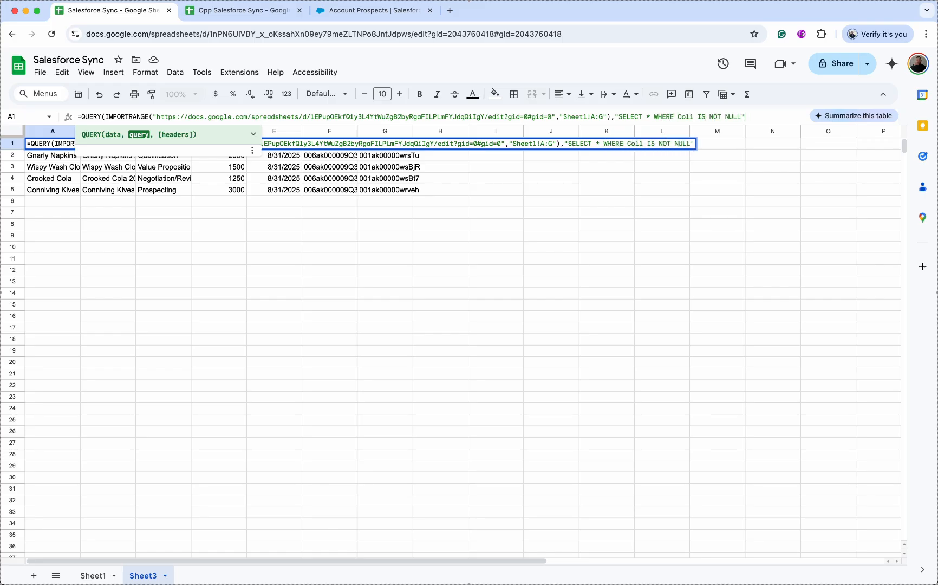
{"action": "key", "text": "Return"}
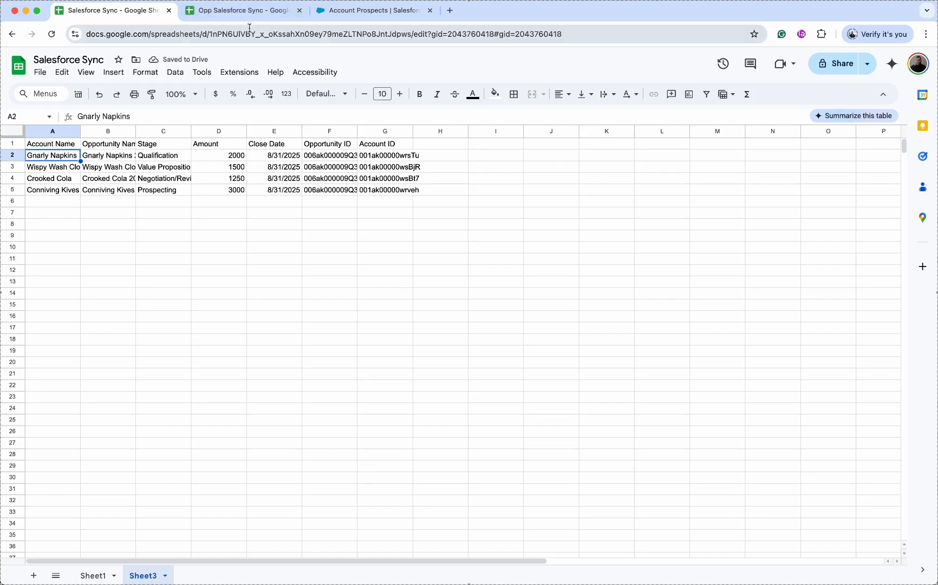
- Enter and then undo a 'test' value in A10, then move to Opp Salesforce Sync
{"action": "left_click", "coordinate": [246, 10]}
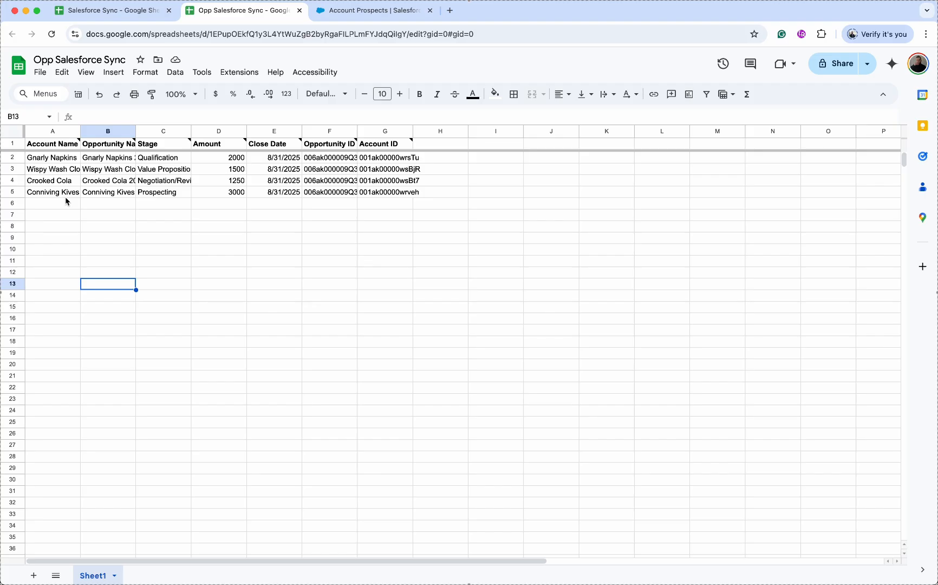
{"action": "left_click", "coordinate": [111, 13]}
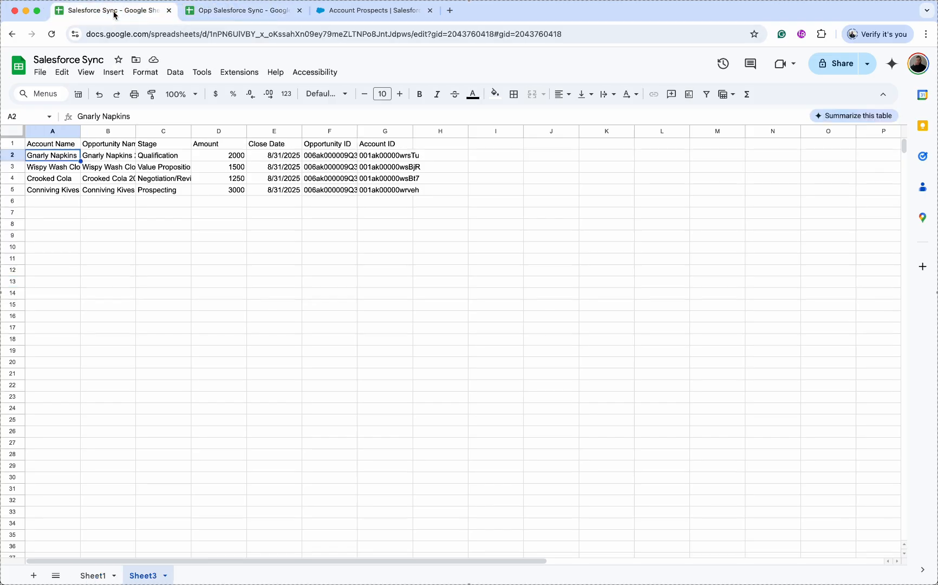
{"action": "left_click", "coordinate": [48, 252]}
{"action": "type", "text": "test"}
{"action": "key", "text": "Return"}
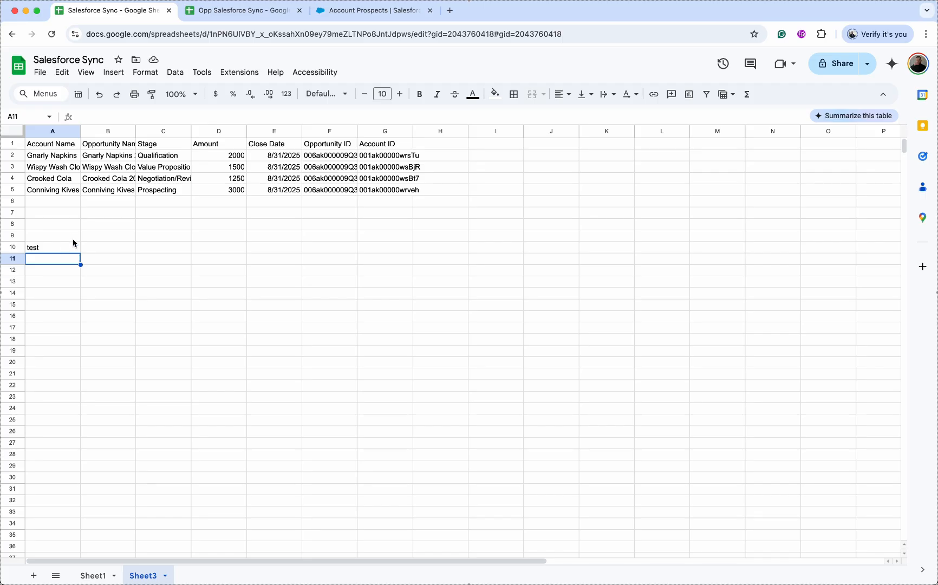
{"action": "key", "text": "super+z"}
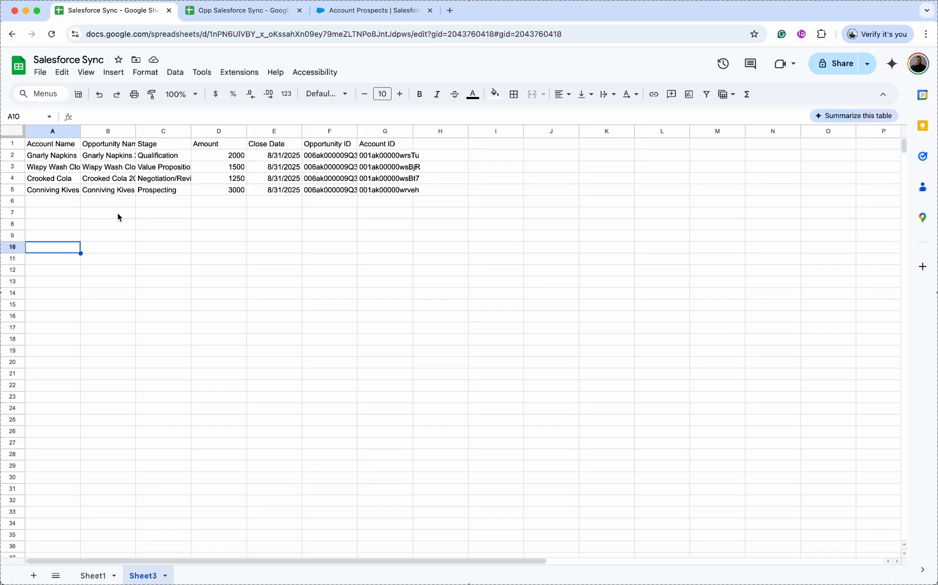
{"action": "left_click", "coordinate": [211, 157]}
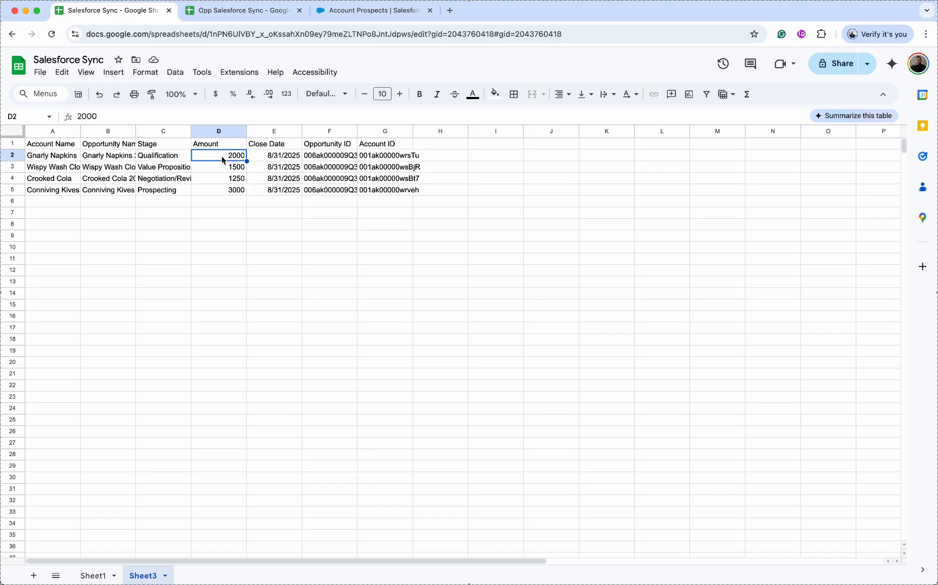
{"action": "key", "text": "ctrl+Tab"}
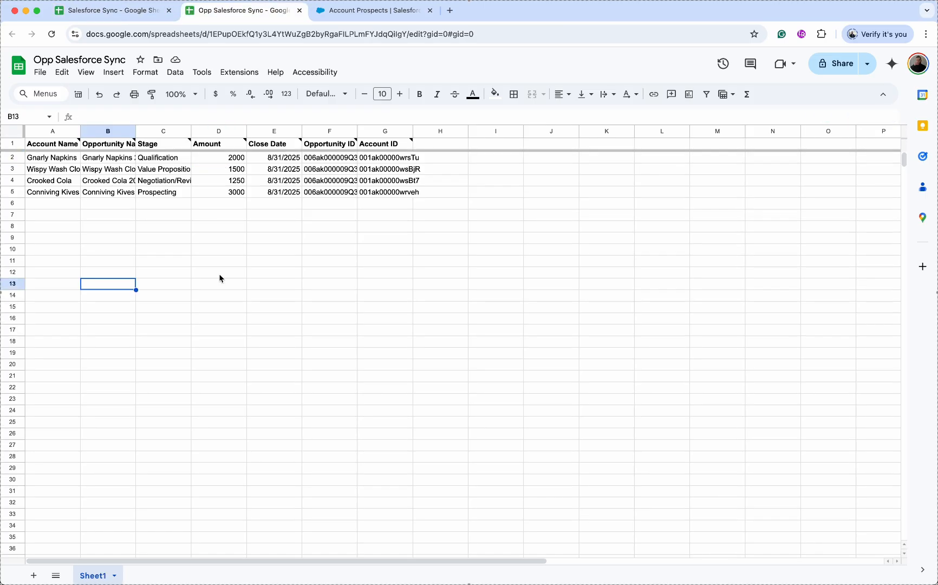
- Add Sheet2 with =QUERY(Sheet1!A:G,"SELECT *") in A1, mirroring the four opportunities
{"action": "left_click", "coordinate": [35, 574]}
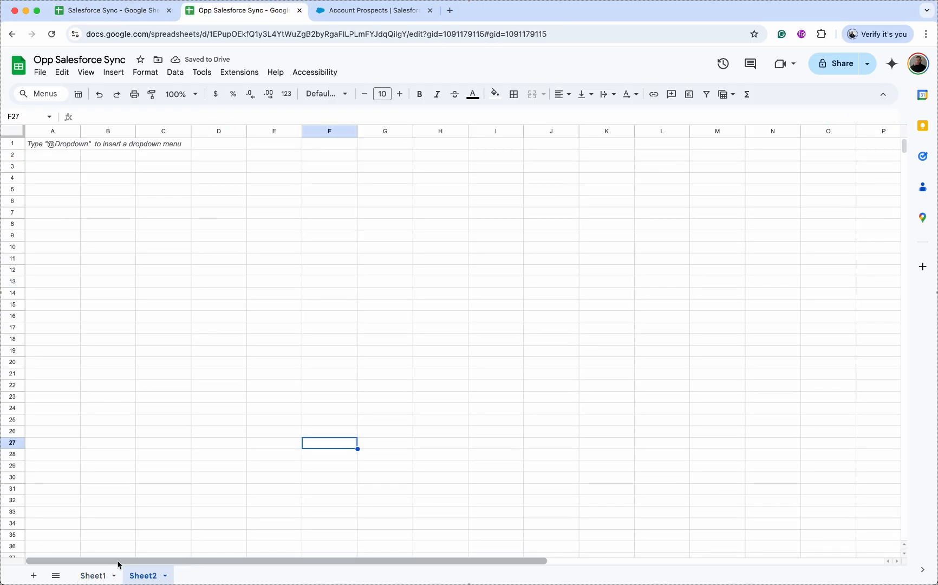
{"action": "left_click", "coordinate": [54, 149]}
{"action": "type", "text": "=QUERY("}
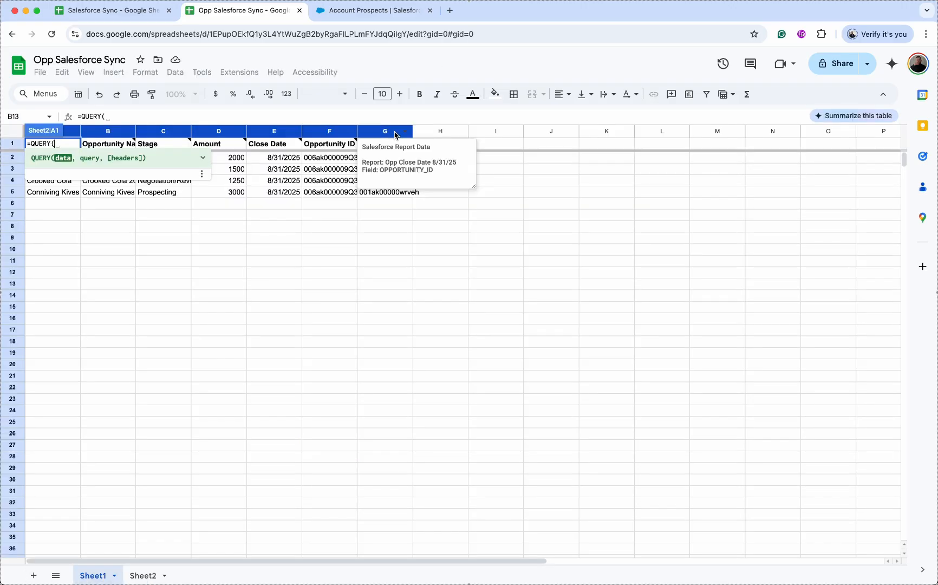
{"action": "left_click_drag", "start_coordinate": [395, 135], "coordinate": [68, 134]}
{"action": "type", "text": ",\"SELECT * "}
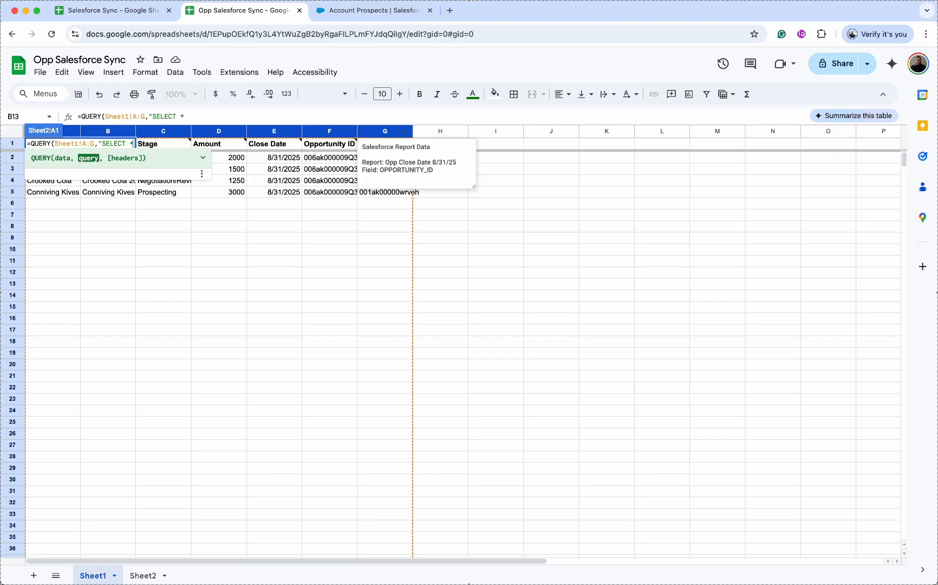
{"action": "type", "text": "\")"}
{"action": "key", "text": "Return"}
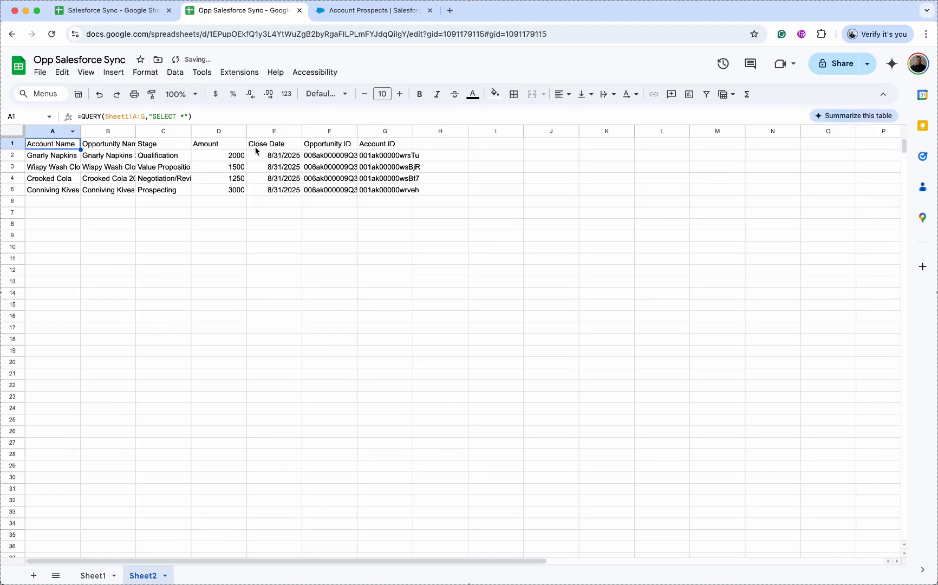
{"action": "left_click", "coordinate": [351, 147]}
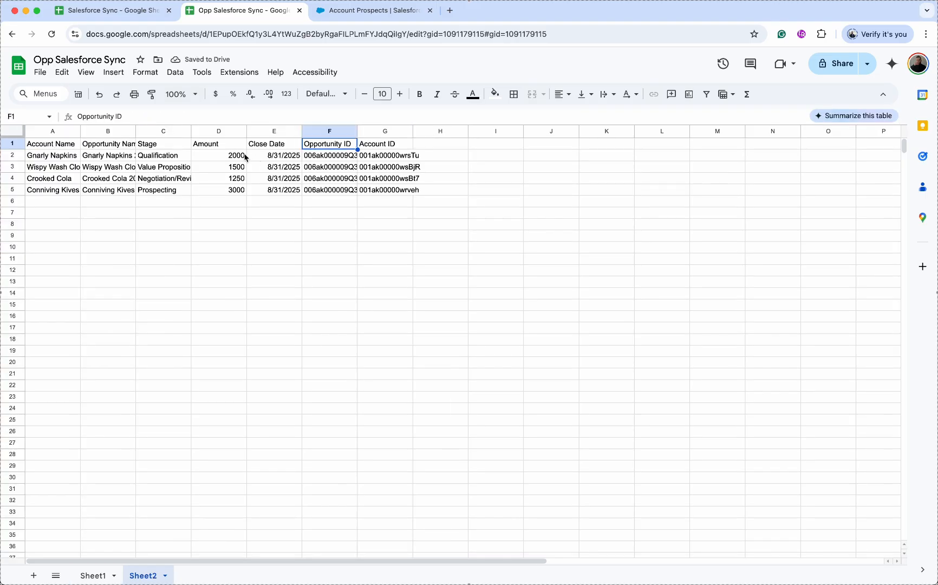
{"action": "left_click", "coordinate": [74, 146]}
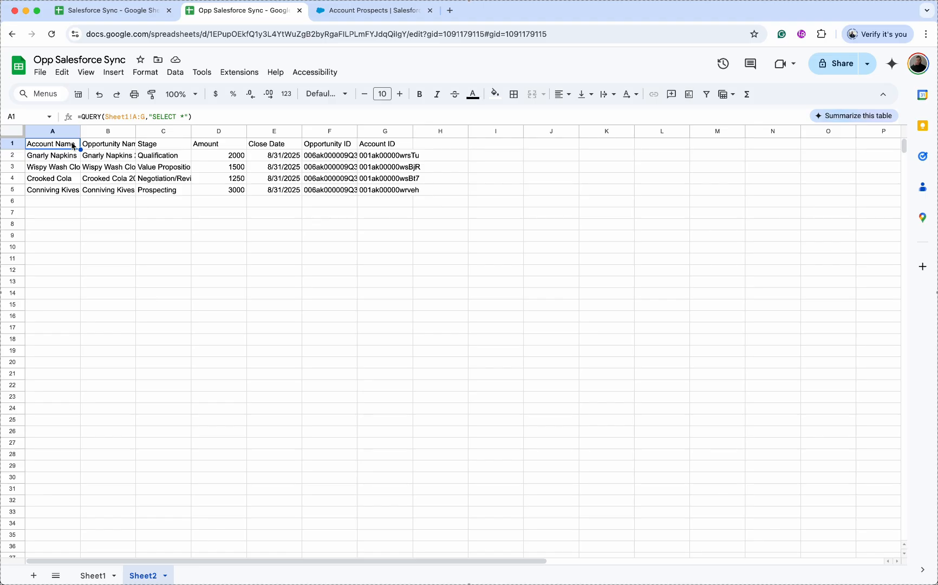
- Add WHERE D > 1500 to Sheet2's query and check the remaining 2000 and 3000 amounts
{"action": "left_click", "coordinate": [191, 116]}
{"action": "type", "text": "WHERE "}
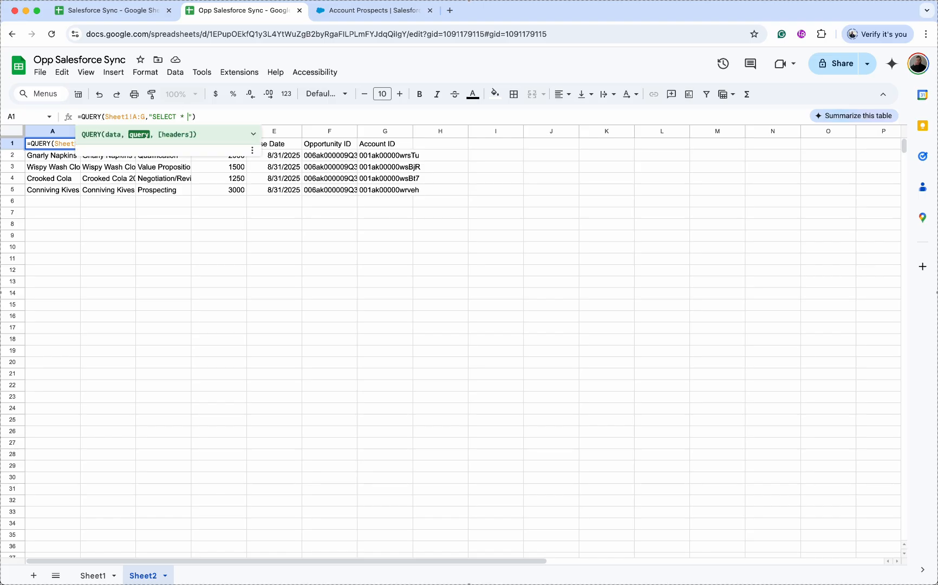
{"action": "type", "text": "D >"}
{"action": "type", "text": " 1500"}
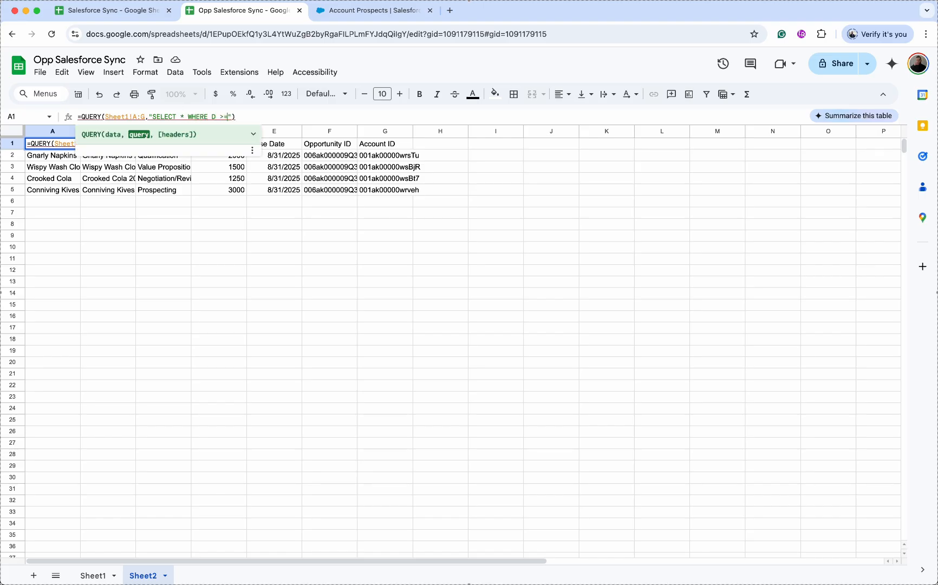
{"action": "key", "text": "Return"}
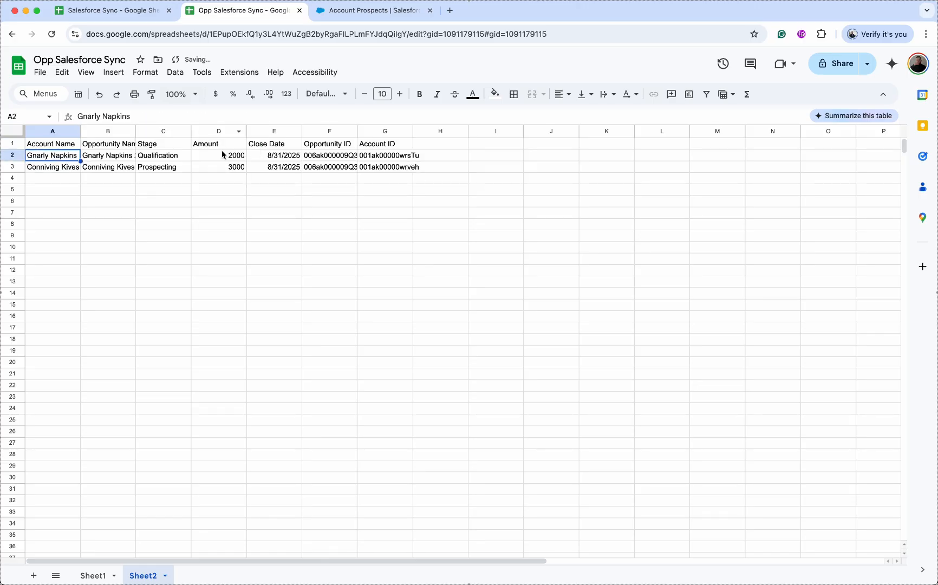
{"action": "left_click_drag", "start_coordinate": [237, 156], "coordinate": [239, 167]}
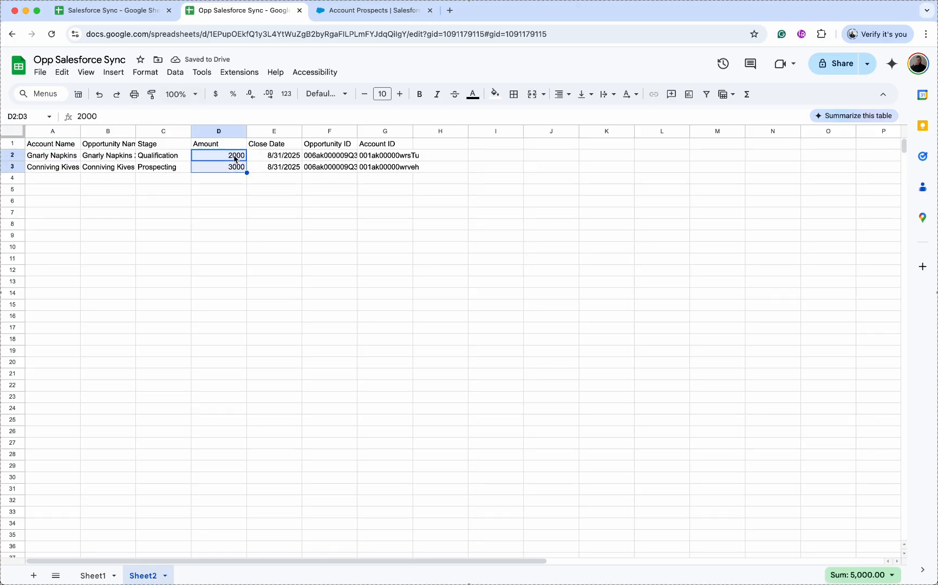
{"action": "left_click", "coordinate": [237, 158]}
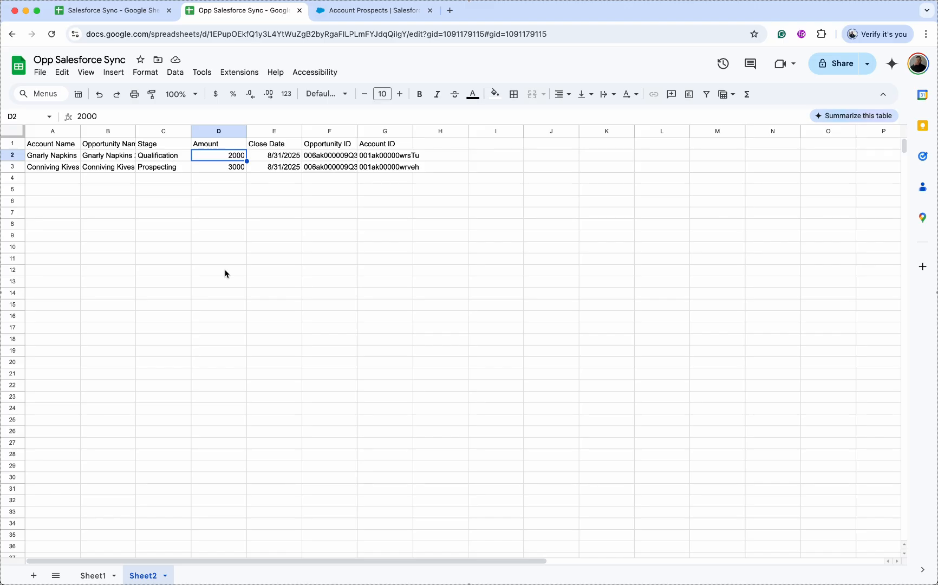
- In Salesforce Sync's Sheet3, change the A1 import range from Sheet1!A:G to Sheet2!A:G
{"action": "key", "text": "ctrl+shift+Tab"}
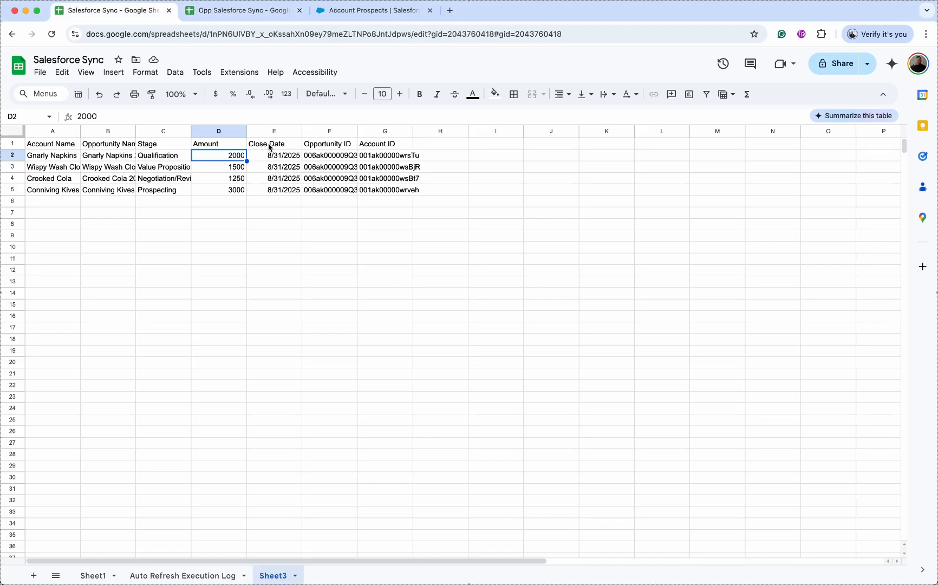
{"action": "left_click", "coordinate": [74, 144]}
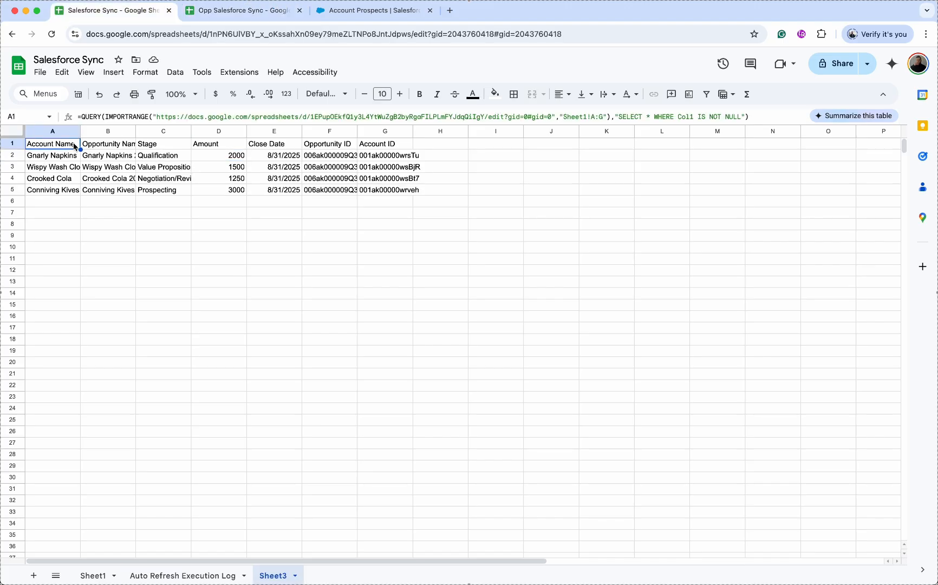
{"action": "left_click", "coordinate": [588, 116]}
{"action": "key", "text": "BackSpace"}
{"action": "type", "text": "2"}
{"action": "key", "text": "Return"}
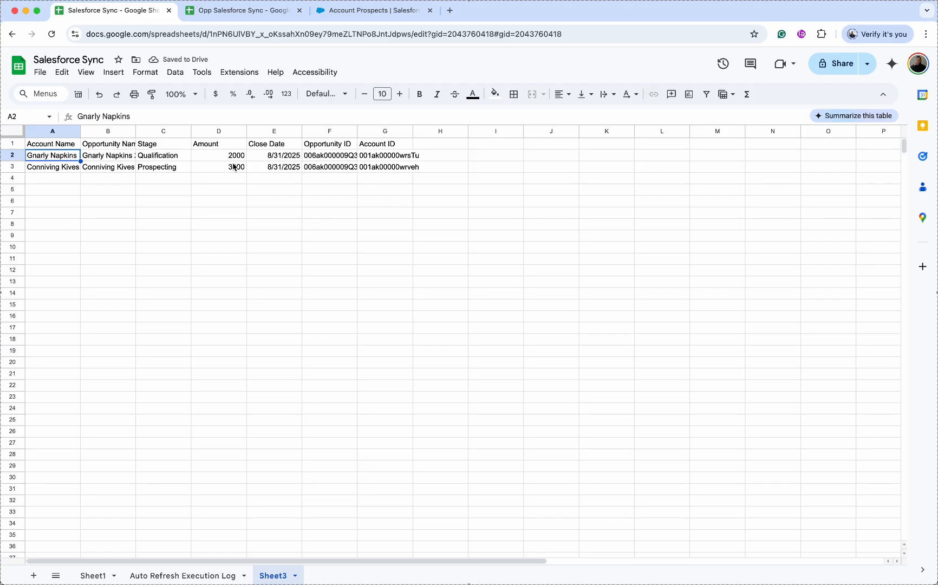
{"action": "left_click", "coordinate": [275, 157]}
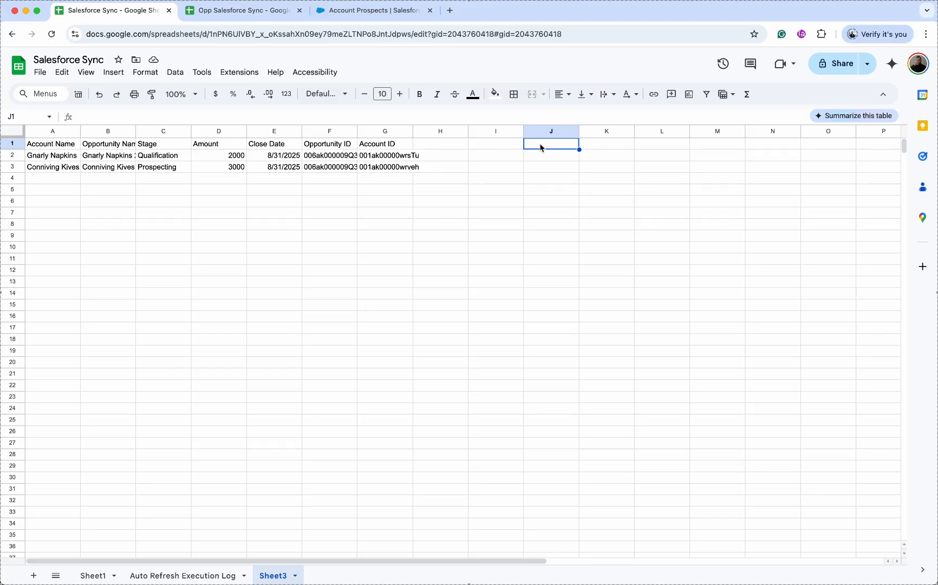
- Enter 2000 in J1 as the amount threshold, then return to Opp Salesforce Sync
{"action": "type", "text": "2000"}
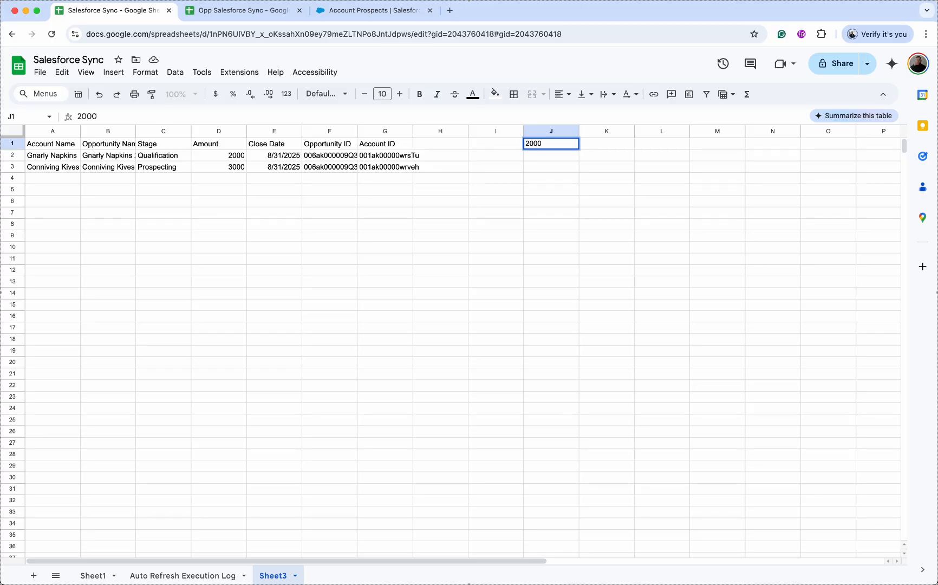
{"action": "key", "text": "Return"}
{"action": "left_click", "coordinate": [265, 16]}
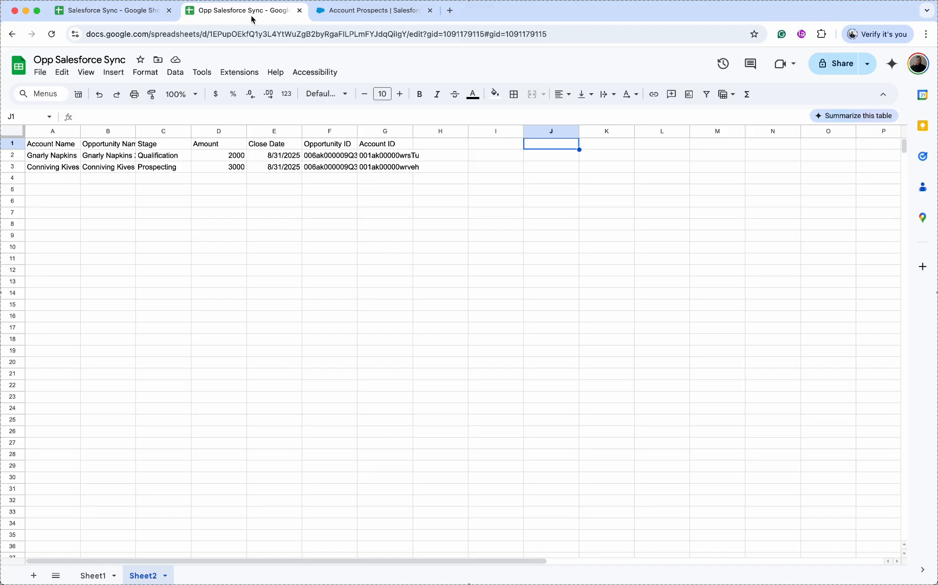
- Enter an IMPORTRANGE in J1 using the Salesforce Sync URL and "Sheet3!J1"
{"action": "left_click", "coordinate": [569, 143]}
{"action": "type", "text": "=IMPORTRANGE("}
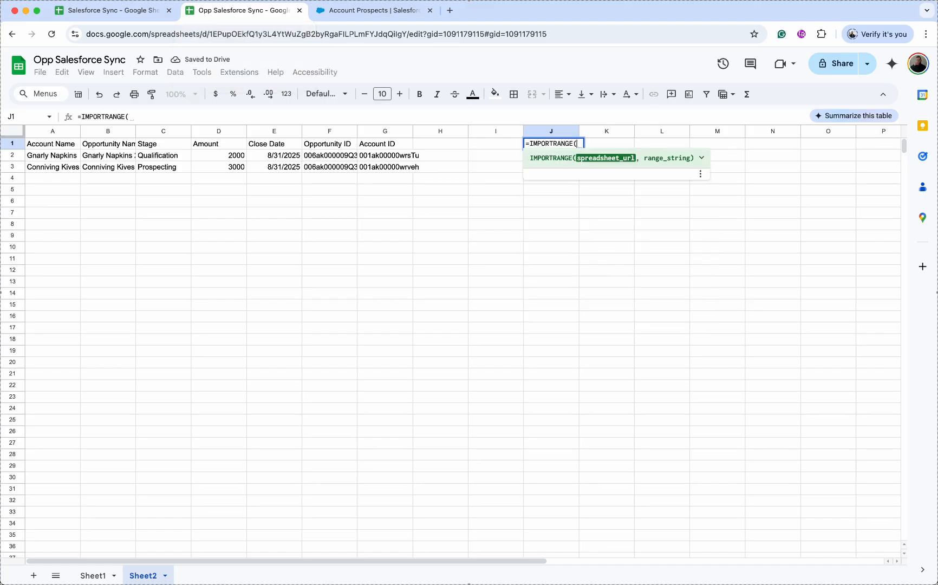
{"action": "left_click", "coordinate": [116, 10]}
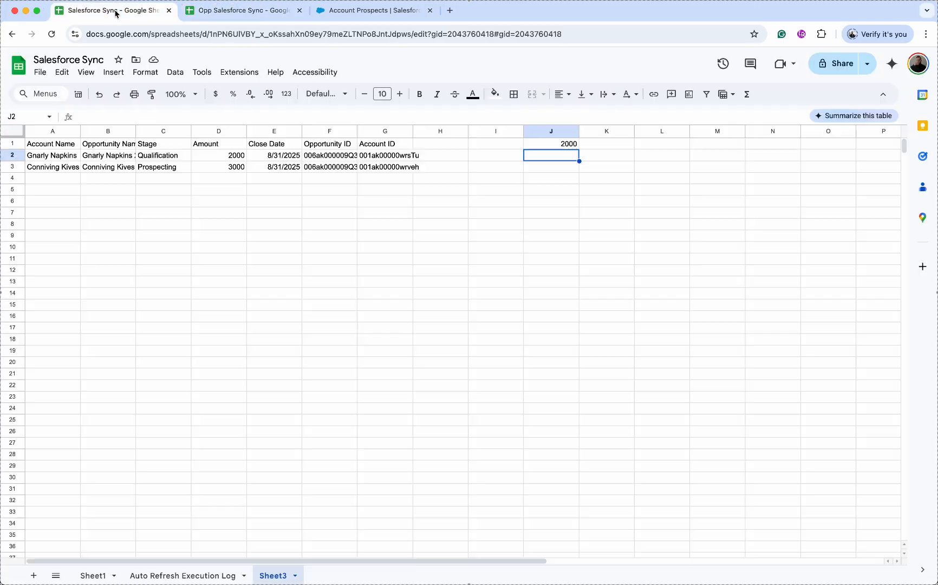
{"action": "left_click", "coordinate": [211, 34]}
{"action": "left_click", "coordinate": [260, 11]}
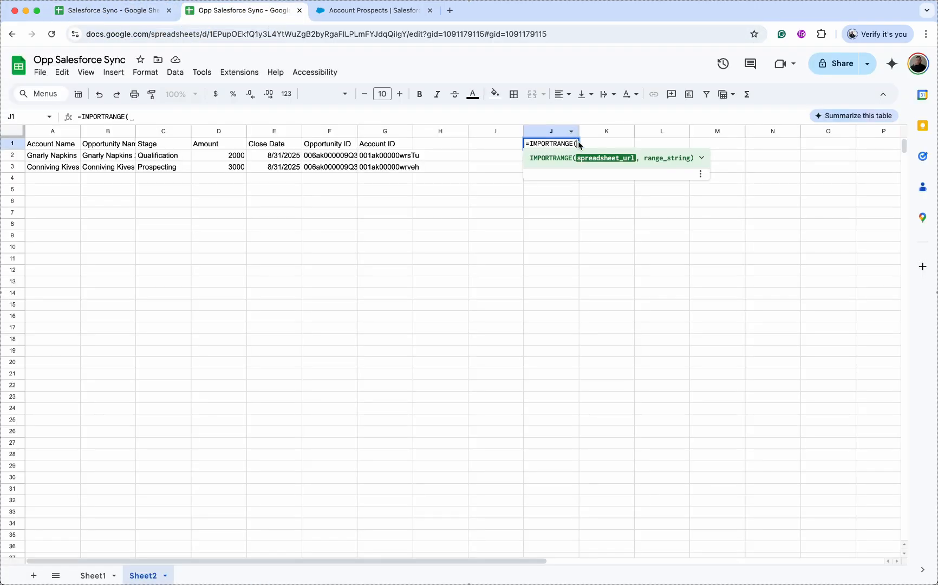
{"action": "type", "text": "\""}
{"action": "key", "text": "ctrl+v"}
{"action": "type", "text": "\","}
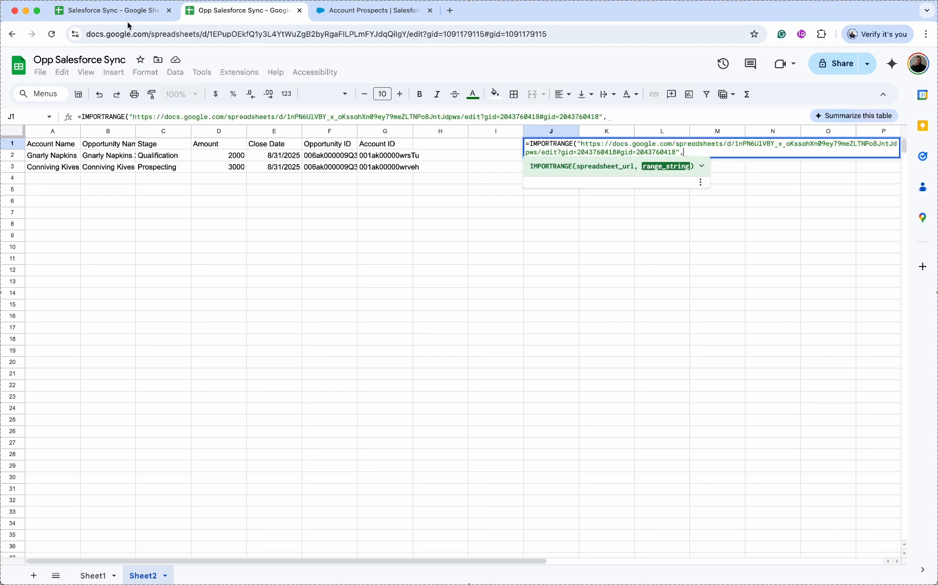
{"action": "left_click", "coordinate": [108, 12]}
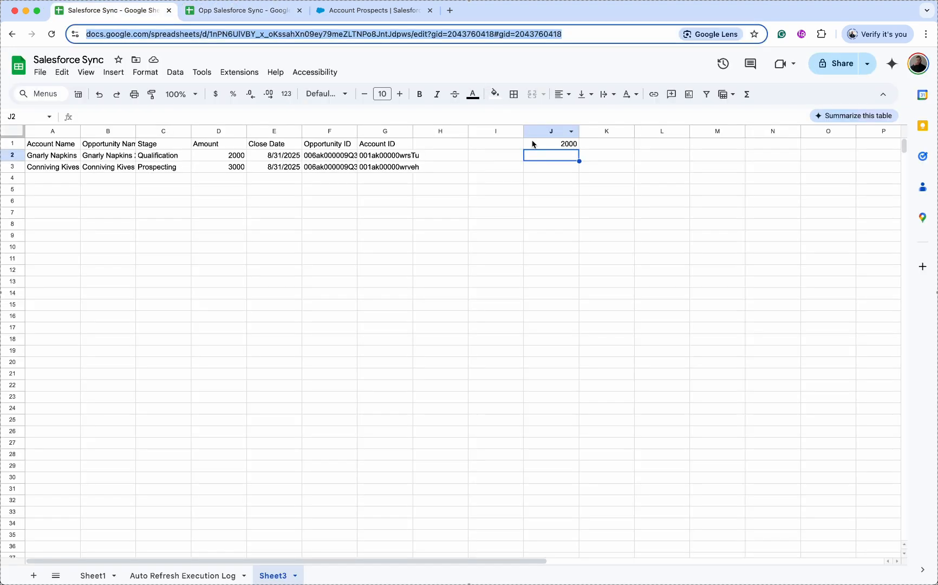
{"action": "left_click", "coordinate": [267, 13]}
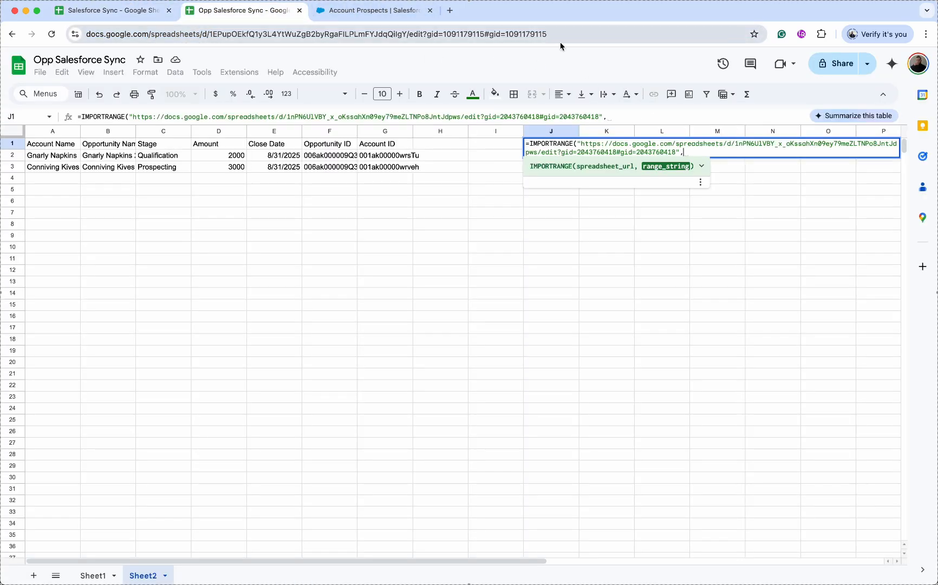
{"action": "type", "text": "\"S"}
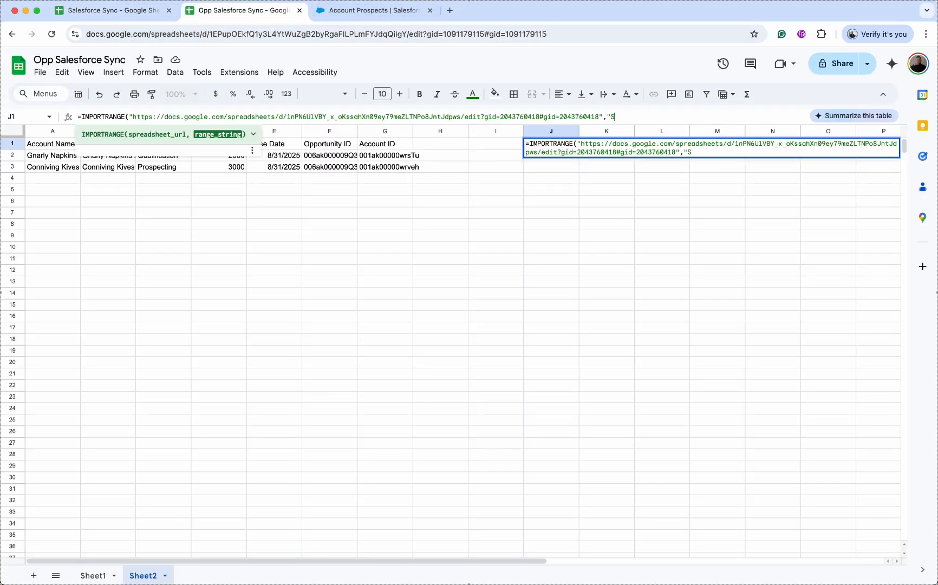
{"action": "type", "text": "heet3!J1\""}
{"action": "key", "text": "Return"}
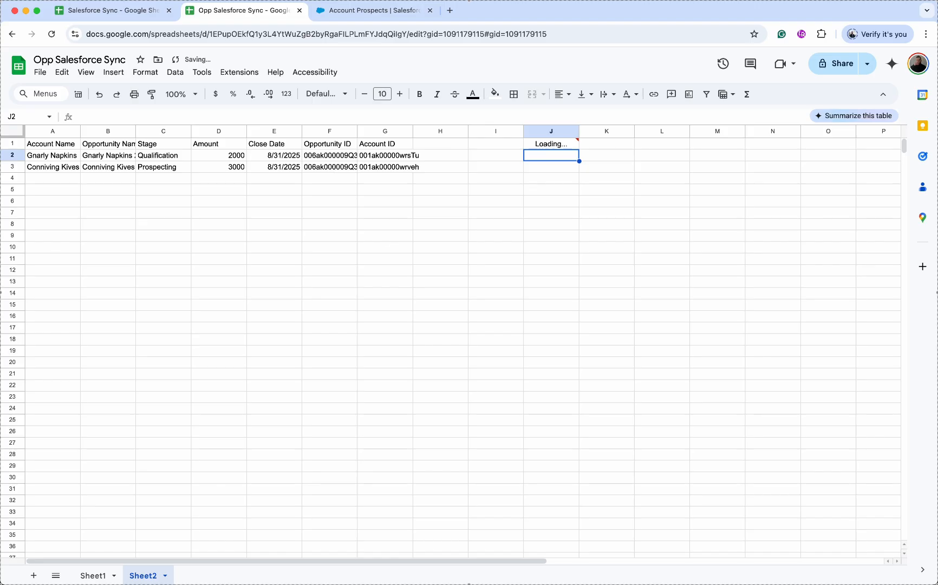
- Allow J1's import access and change A1's query filter to Amount D >= "&J1&"
{"action": "left_click", "coordinate": [563, 145]}
{"action": "left_click", "coordinate": [677, 226]}
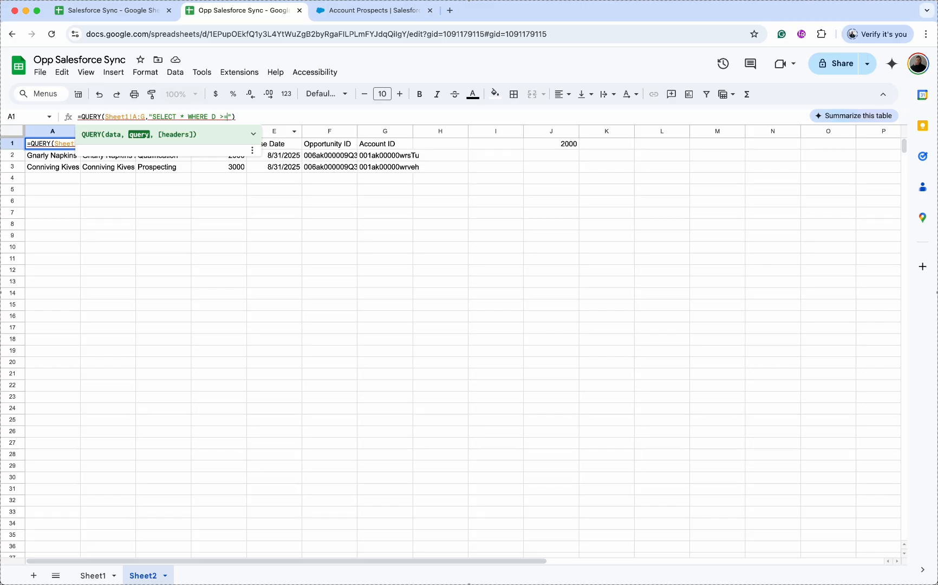
{"action": "type", "text": "\"&"}
{"action": "left_click", "coordinate": [553, 148]}
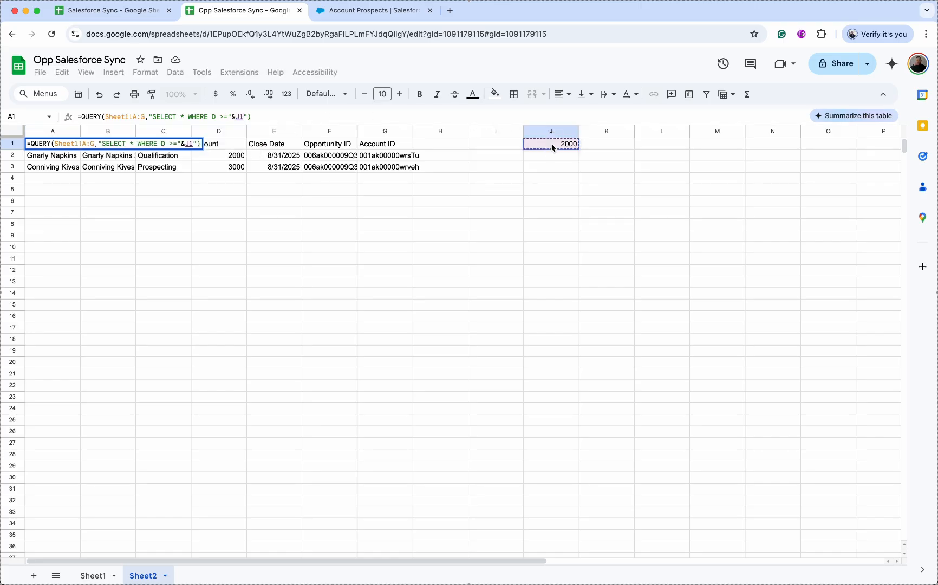
{"action": "type", "text": "&\""}
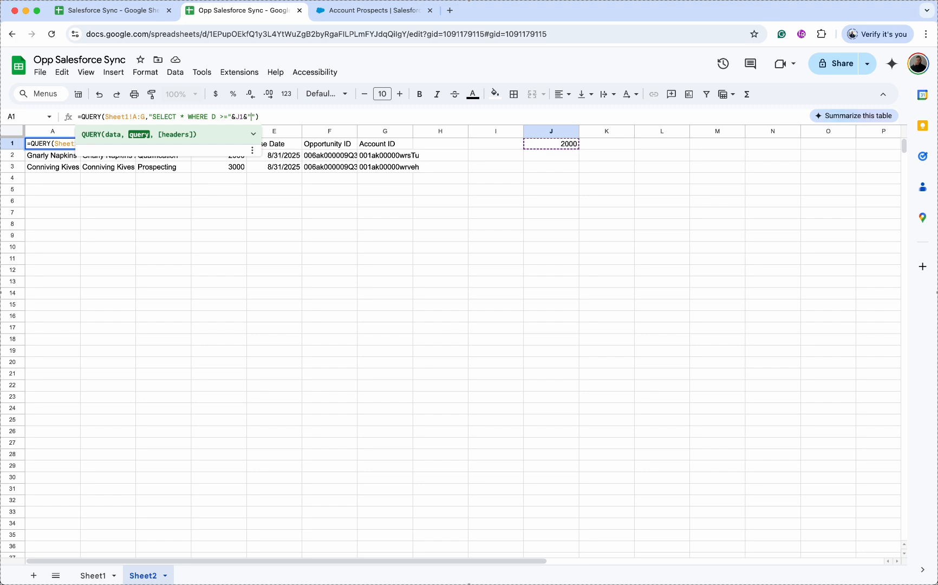
{"action": "key", "text": "Return"}
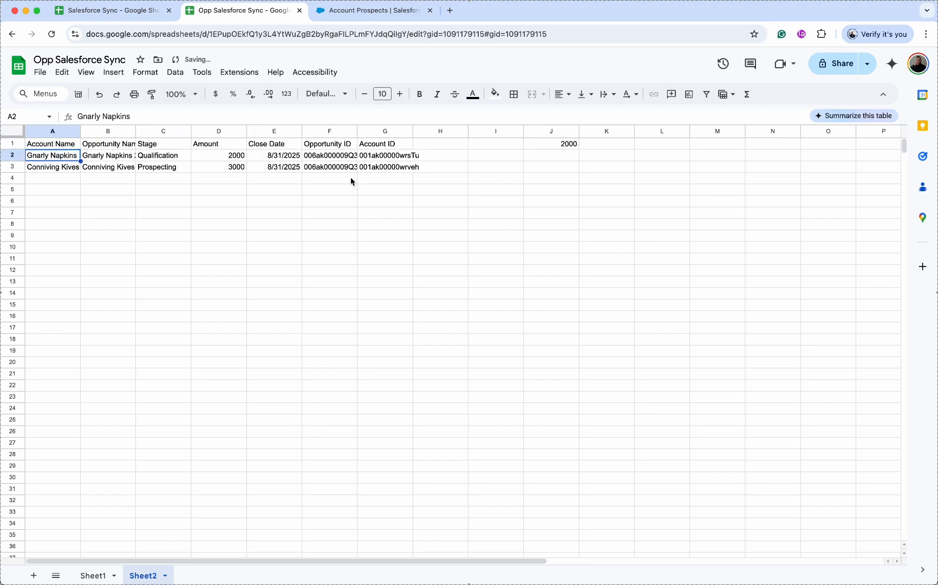
- Change Salesforce Sync's J1 threshold to 1500 and check the newly included 1500 amount
{"action": "left_click", "coordinate": [110, 11]}
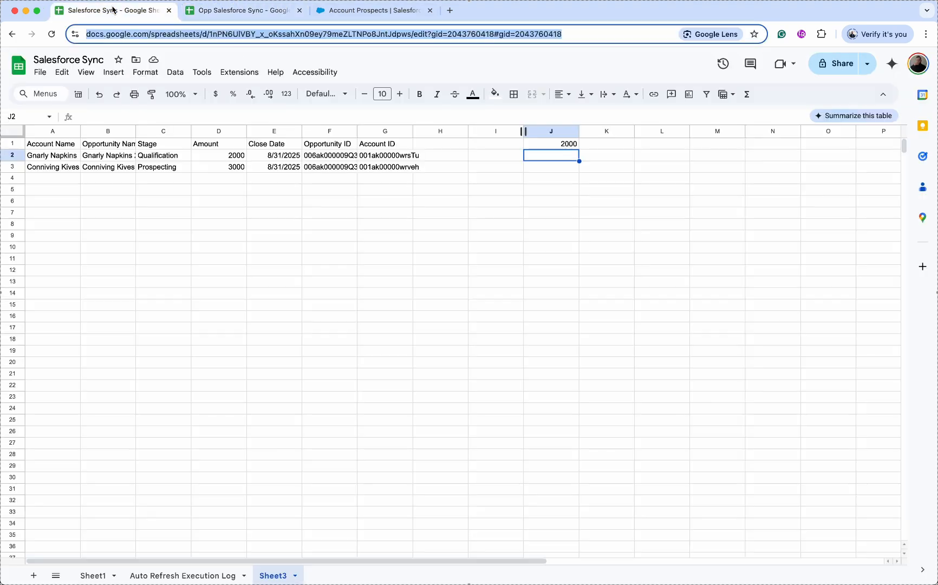
{"action": "left_click", "coordinate": [576, 145]}
{"action": "type", "text": "1500"}
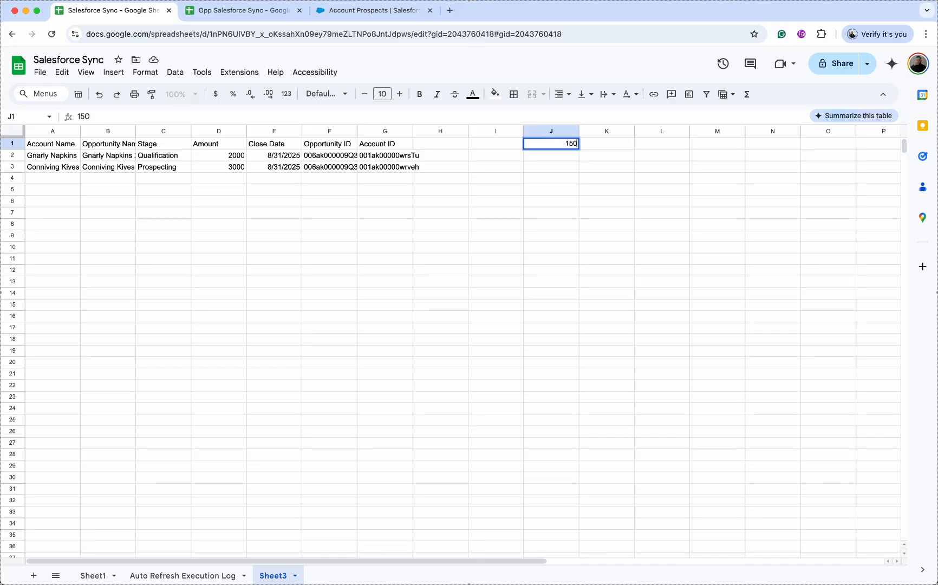
{"action": "key", "text": "Return"}
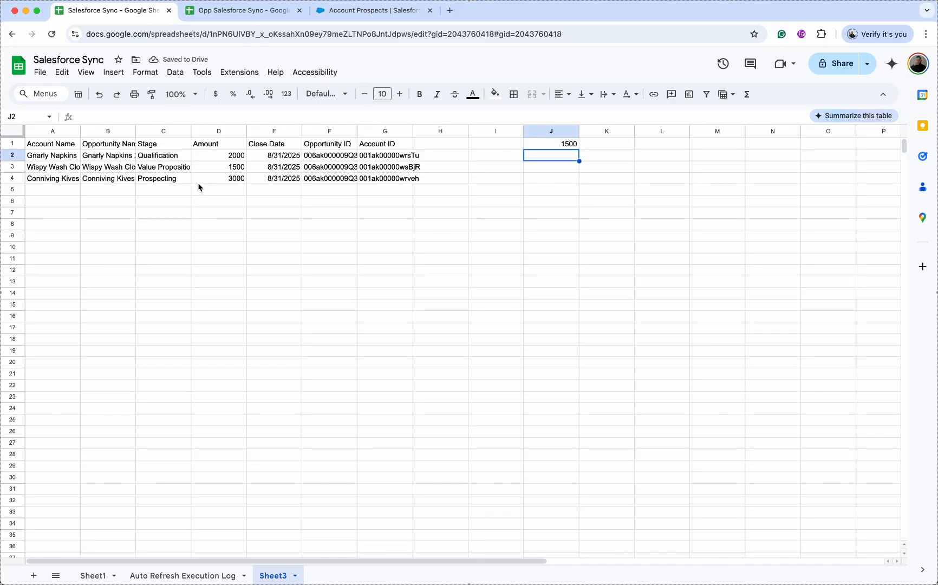
{"action": "left_click", "coordinate": [234, 168]}
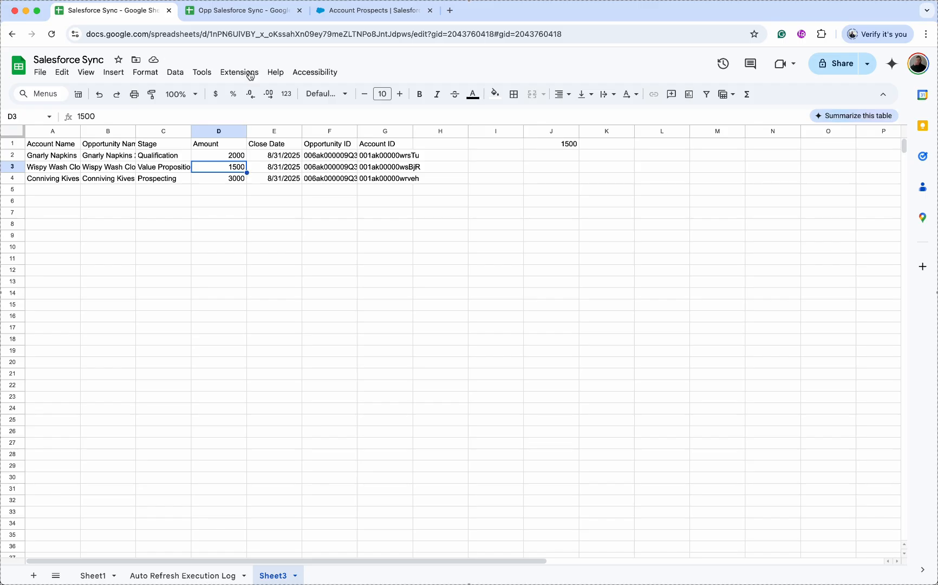
- Check the imported threshold in Opp Salesforce Sync's J1, then return to Salesforce Sync
{"action": "left_click", "coordinate": [250, 10]}
{"action": "left_click", "coordinate": [138, 15]}
{"action": "left_click", "coordinate": [264, 19]}
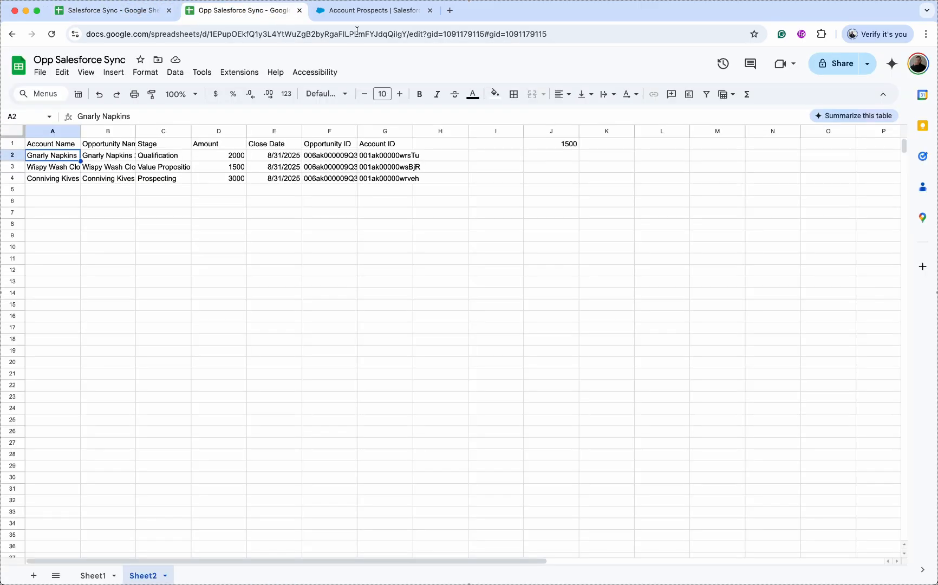
{"action": "left_click", "coordinate": [562, 148]}
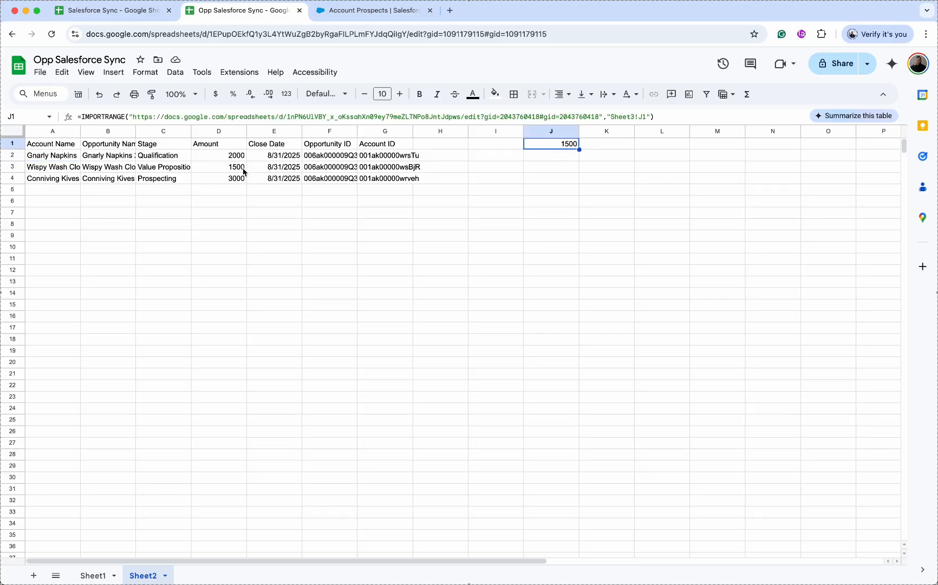
{"action": "left_click", "coordinate": [107, 10]}
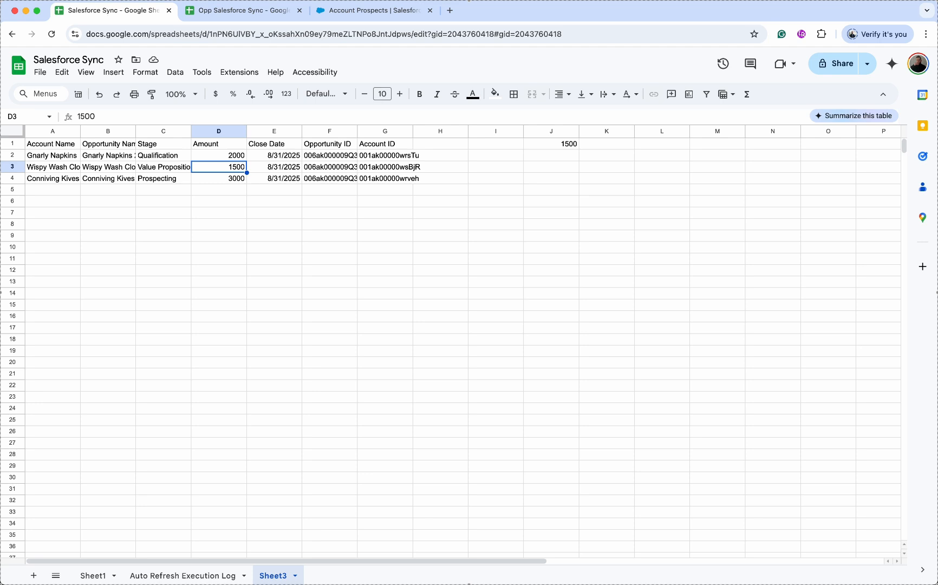
- Inspect Sheet3's account ID and name, then move between Sheet1 and Sheet3, ending on Sheet1
{"action": "left_click", "coordinate": [392, 157]}
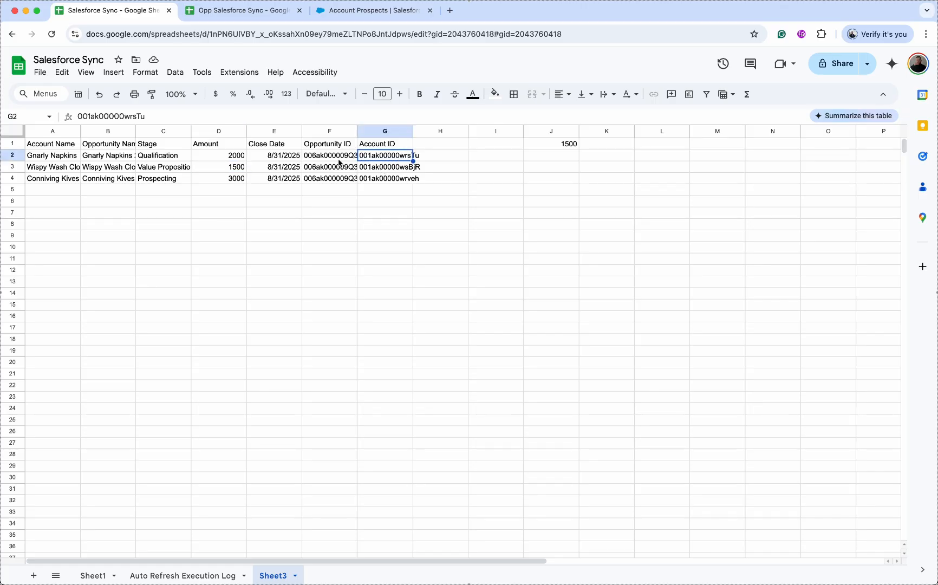
{"action": "left_click", "coordinate": [57, 159]}
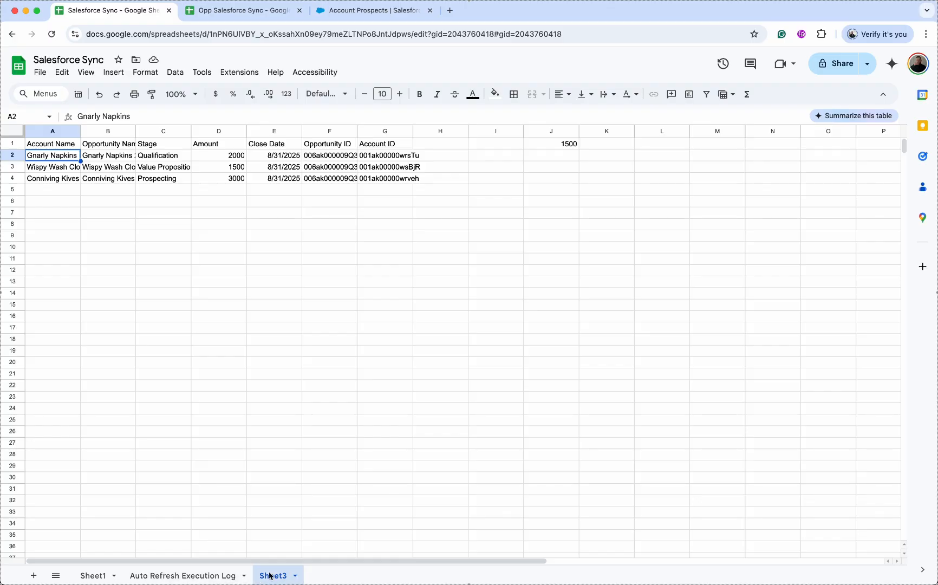
{"action": "left_click", "coordinate": [96, 575]}
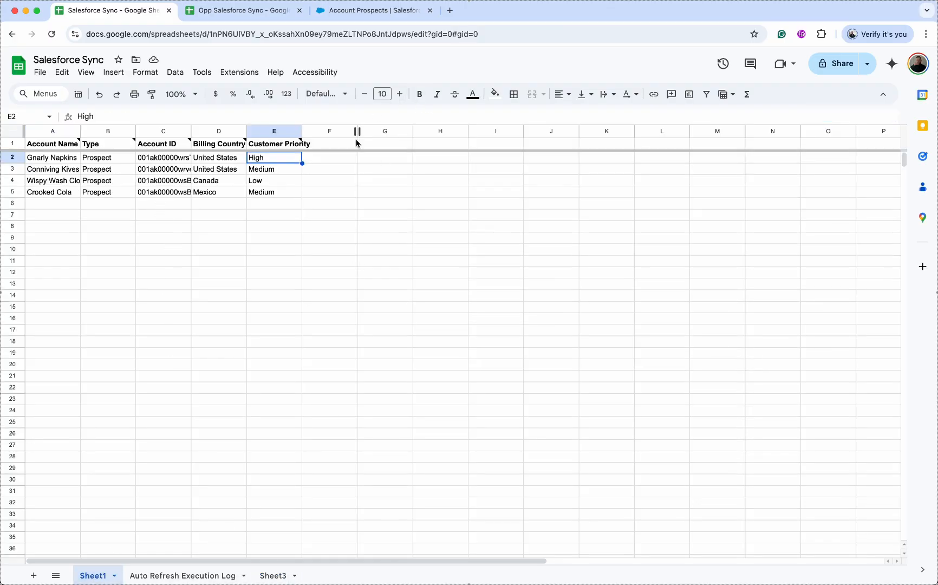
{"action": "left_click", "coordinate": [273, 575]}
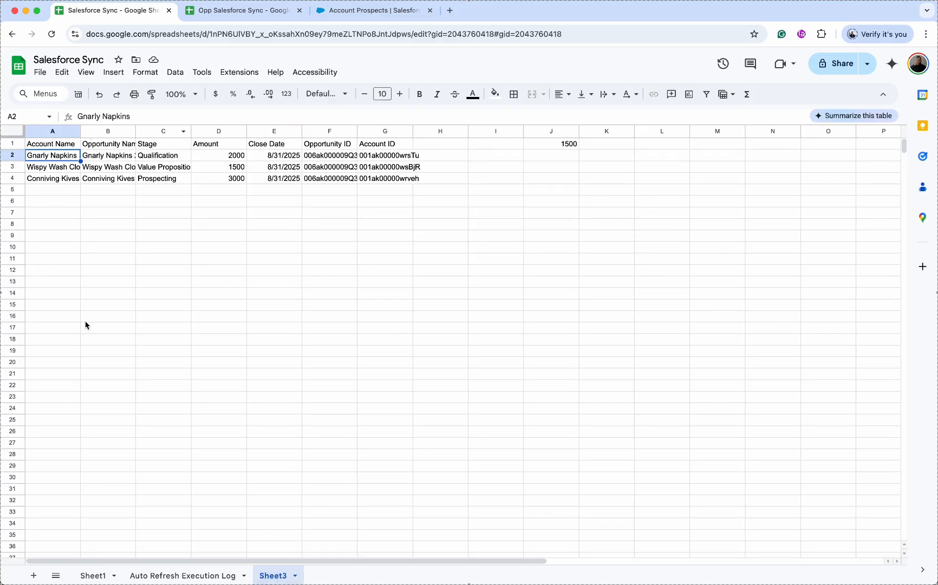
{"action": "left_click", "coordinate": [97, 577]}
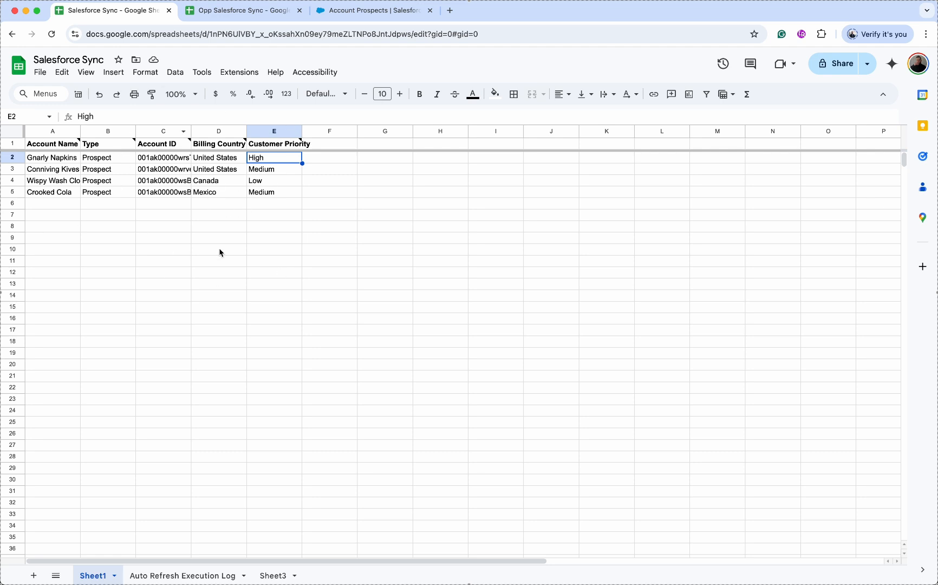
- Add a new sheet and rename it Combined
{"action": "left_click", "coordinate": [33, 575]}
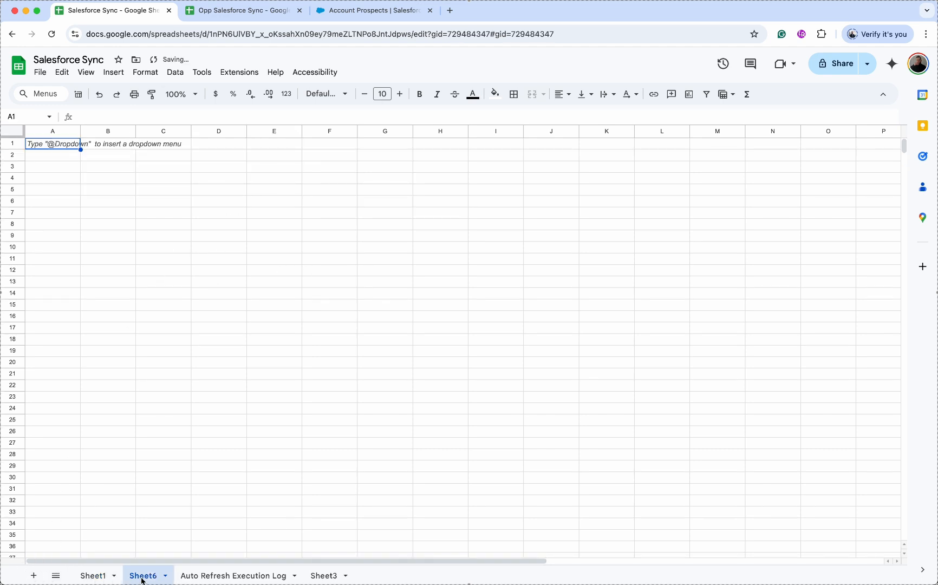
{"action": "left_click", "coordinate": [165, 576]}
{"action": "left_click", "coordinate": [163, 438]}
{"action": "type", "text": "Combined"}
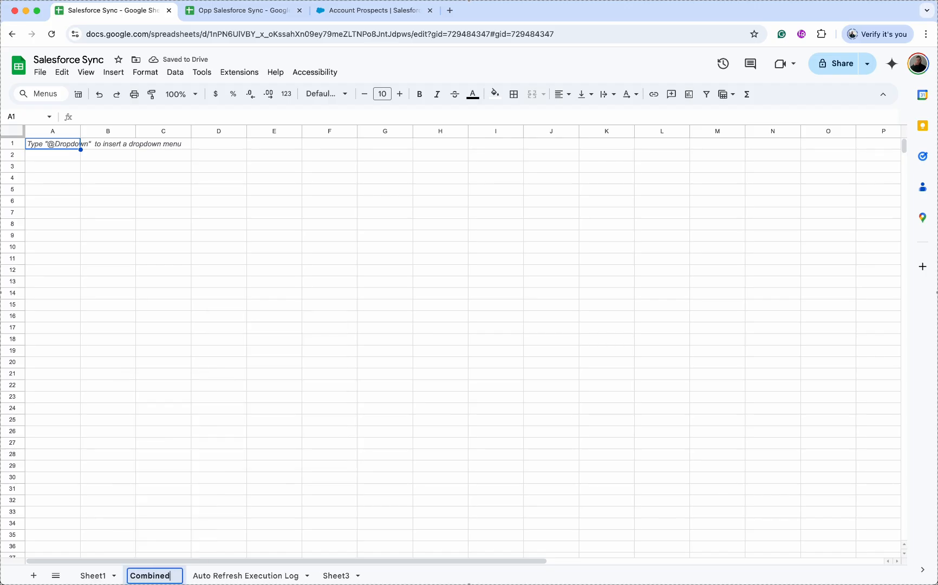
{"action": "key", "text": "Return"}
- Enter =QUERY(Sheet1!A:E,"SELECT * WHERE A IS NOT NULL") in Combined's A1
{"action": "left_click", "coordinate": [70, 147]}
{"action": "type", "text": "=query"}
{"action": "key", "text": "Tab"}
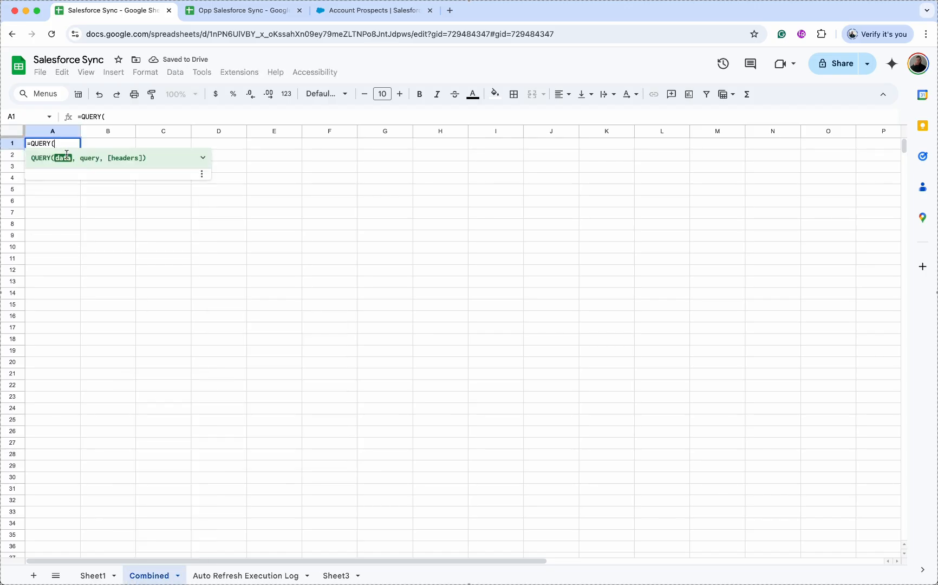
{"action": "left_click", "coordinate": [93, 576]}
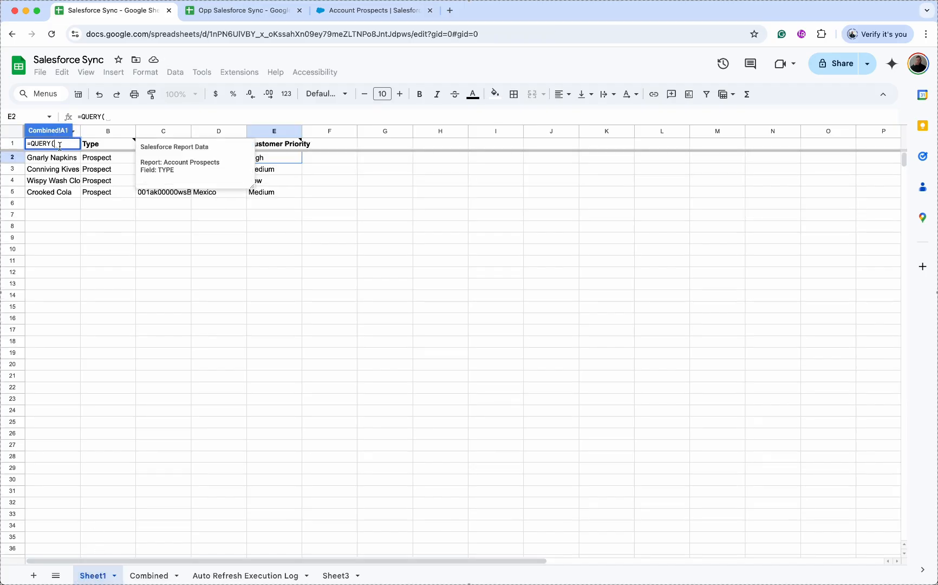
{"action": "left_click_drag", "start_coordinate": [288, 131], "coordinate": [43, 132]}
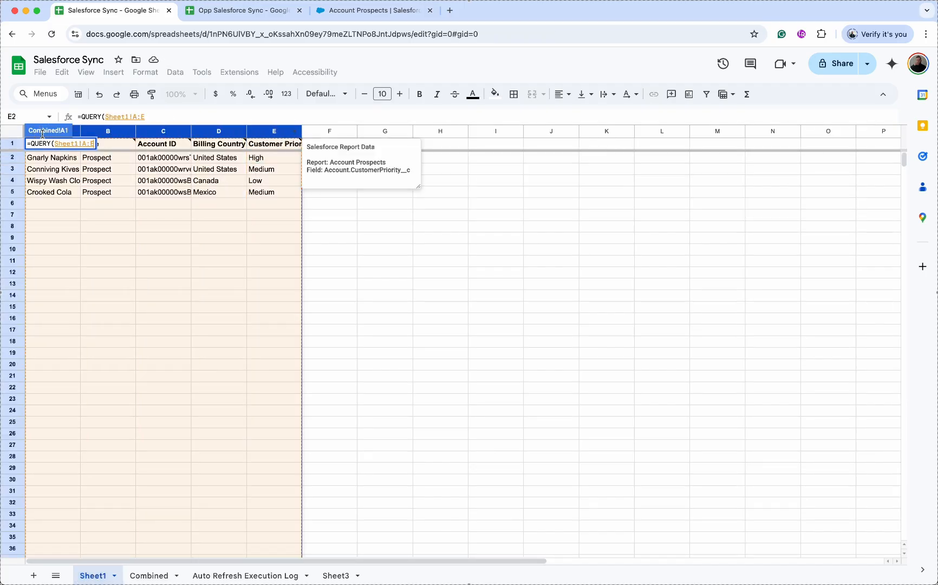
{"action": "type", "text": ",\"SELECT "}
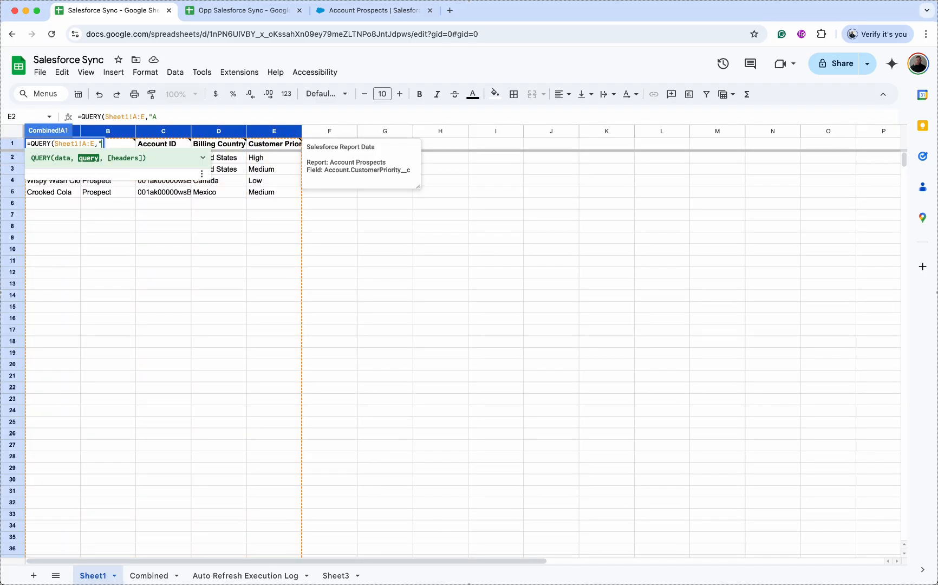
{"action": "type", "text": "* WHERE A IS NOT NULL\")"}
{"action": "key", "text": "Return"}
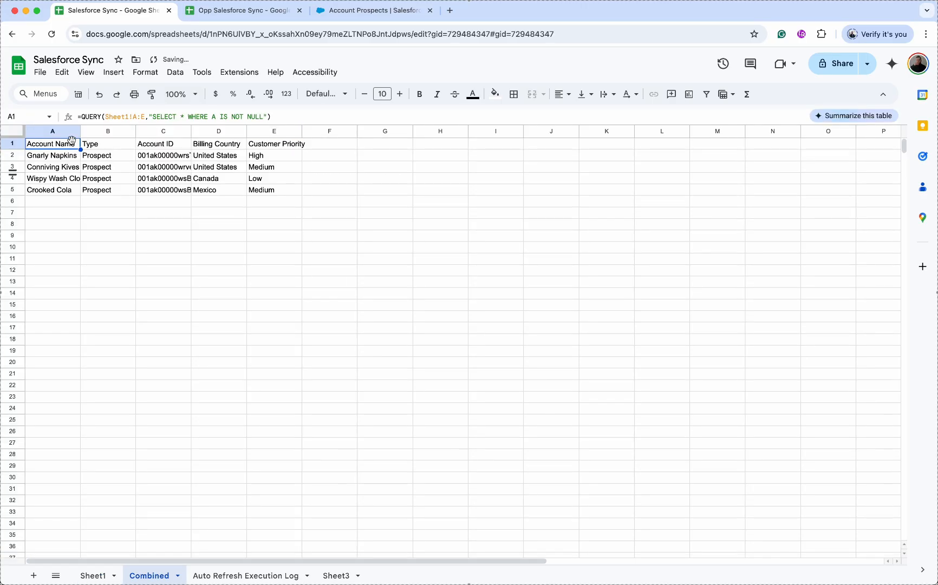
- Add the header 'Stage' in cell F1 of the Combined sheet
{"action": "left_click", "coordinate": [334, 162]}
{"action": "left_click", "coordinate": [333, 142]}
{"action": "type", "text": "Stage"}
{"action": "key", "text": "Return"}
- Enter =XLOOKUP(C2,Sheet3!G:G,Sheet3!C:C) in F2 and fill it down to F5
{"action": "type", "text": "=xlo"}
{"action": "left_click", "coordinate": [342, 179]}
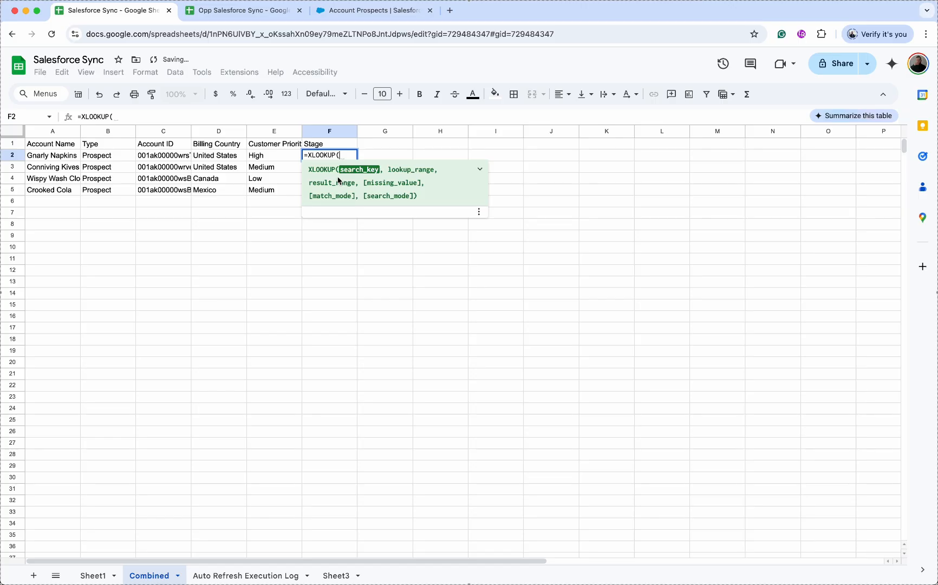
{"action": "left_click", "coordinate": [175, 162]}
{"action": "type", "text": ","}
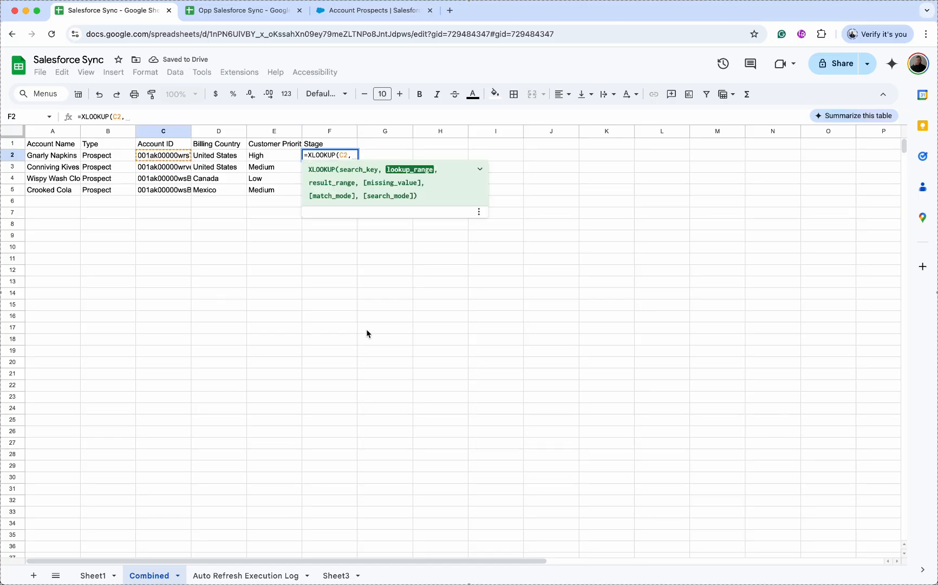
{"action": "left_click", "coordinate": [335, 576]}
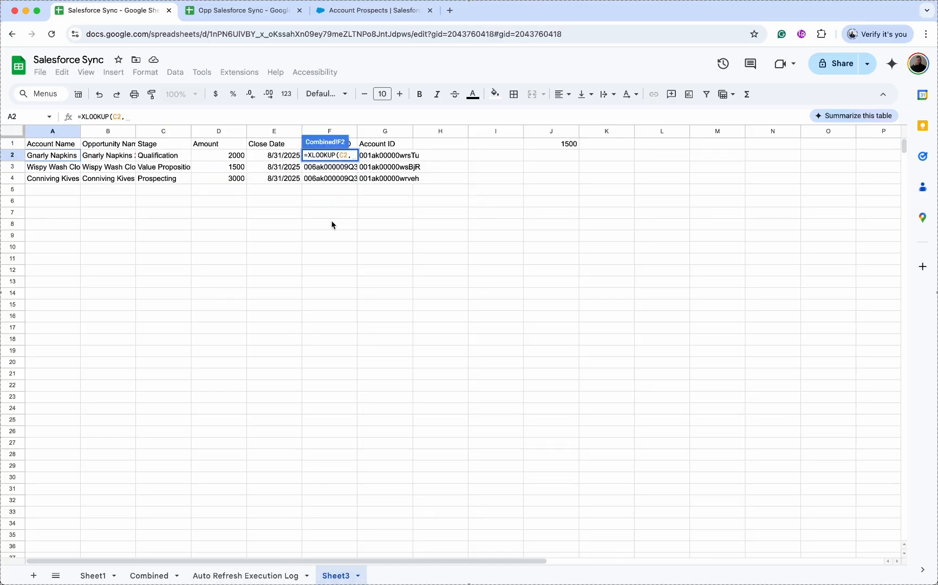
{"action": "left_click", "coordinate": [384, 132]}
{"action": "type", "text": ","}
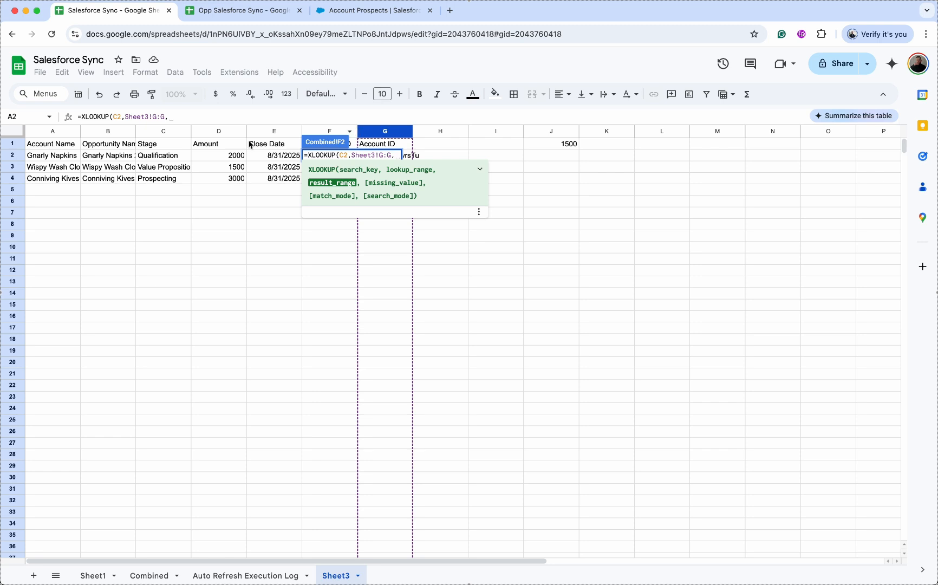
{"action": "left_click", "coordinate": [158, 133]}
{"action": "key", "text": "Return"}
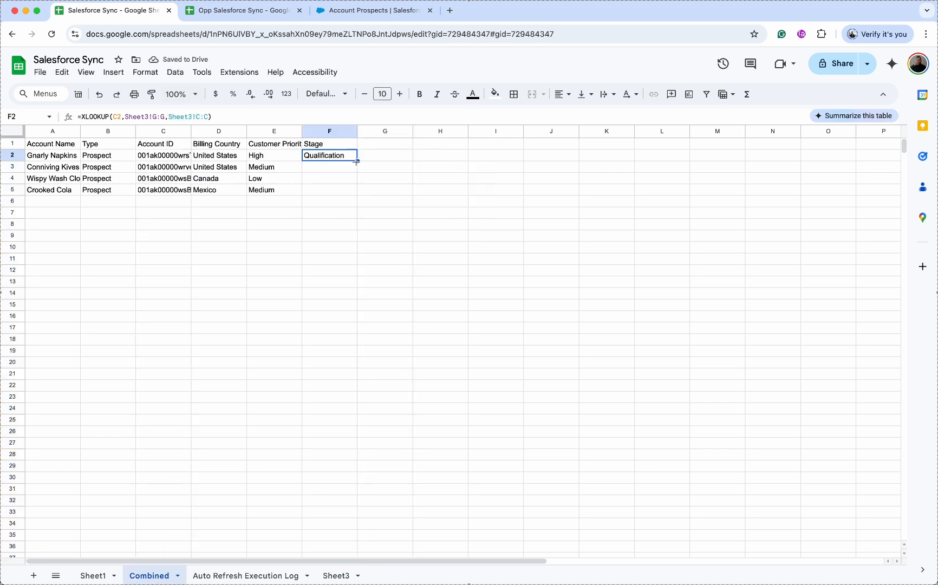
{"action": "left_click_drag", "start_coordinate": [357, 161], "coordinate": [353, 193]}
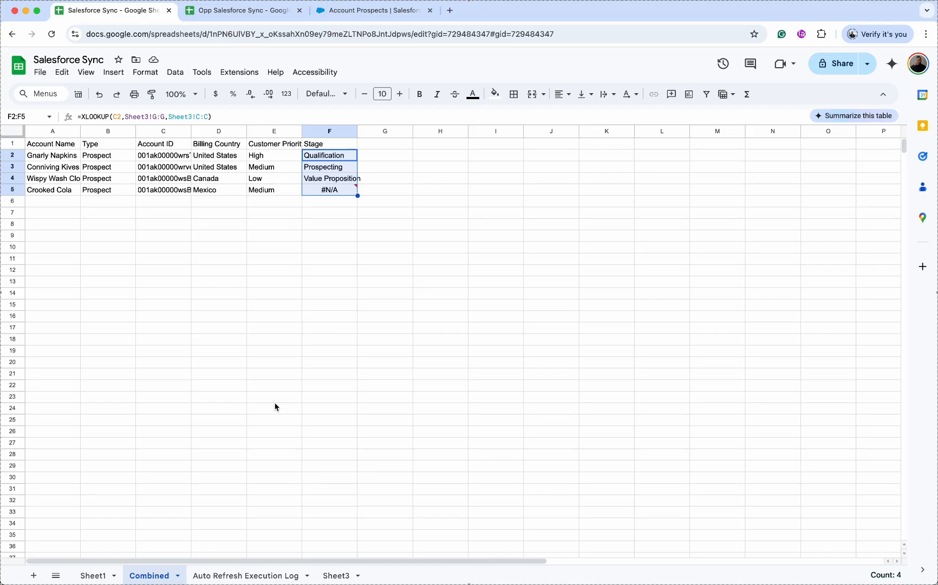
- Lower the amount threshold in Sheet3!J1 to 0
{"action": "left_click", "coordinate": [325, 575]}
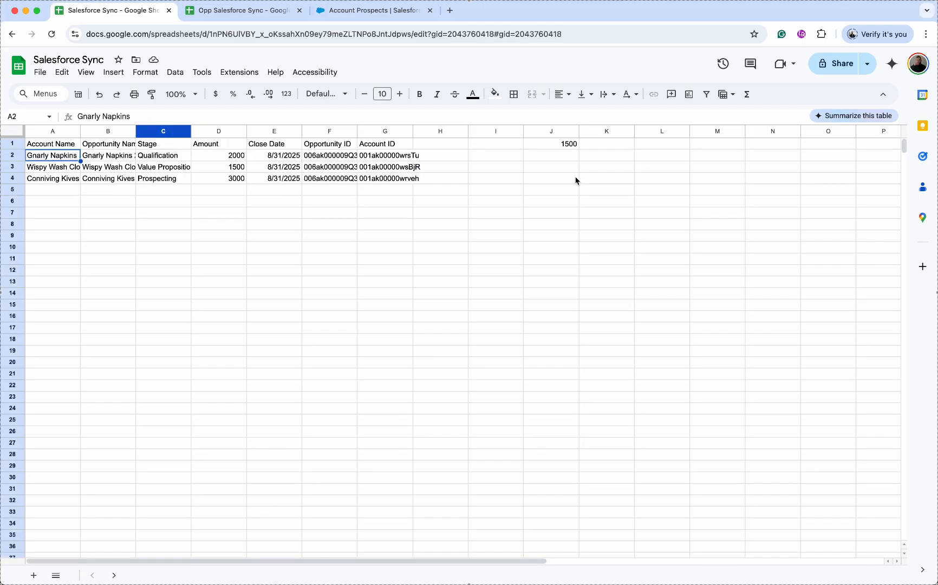
{"action": "left_click", "coordinate": [567, 145]}
{"action": "type", "text": "0"}
{"action": "key", "text": "Return"}
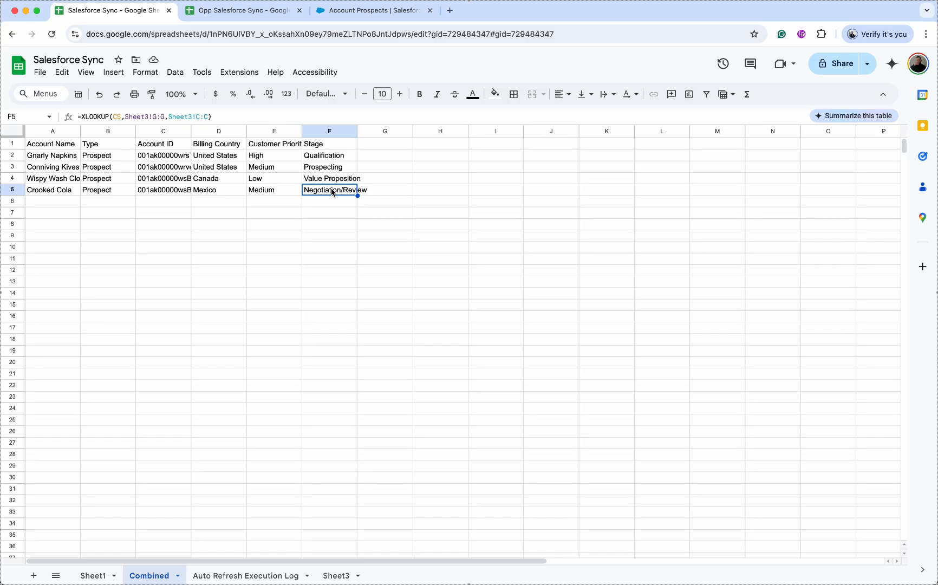